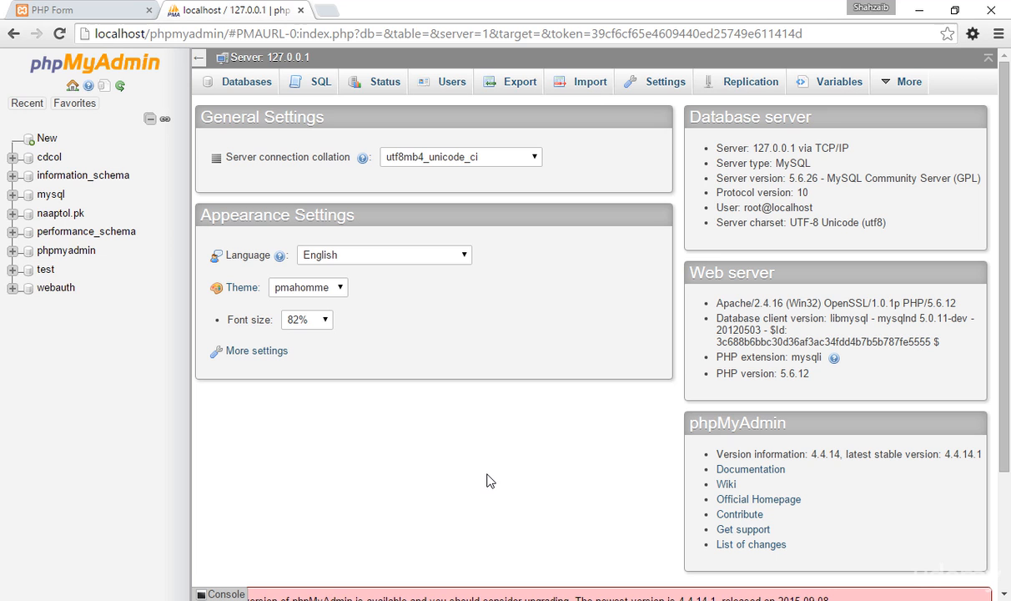
Step: Look over the PHP Form page and the tables in the naaptol.pk database
left_click(84, 10)
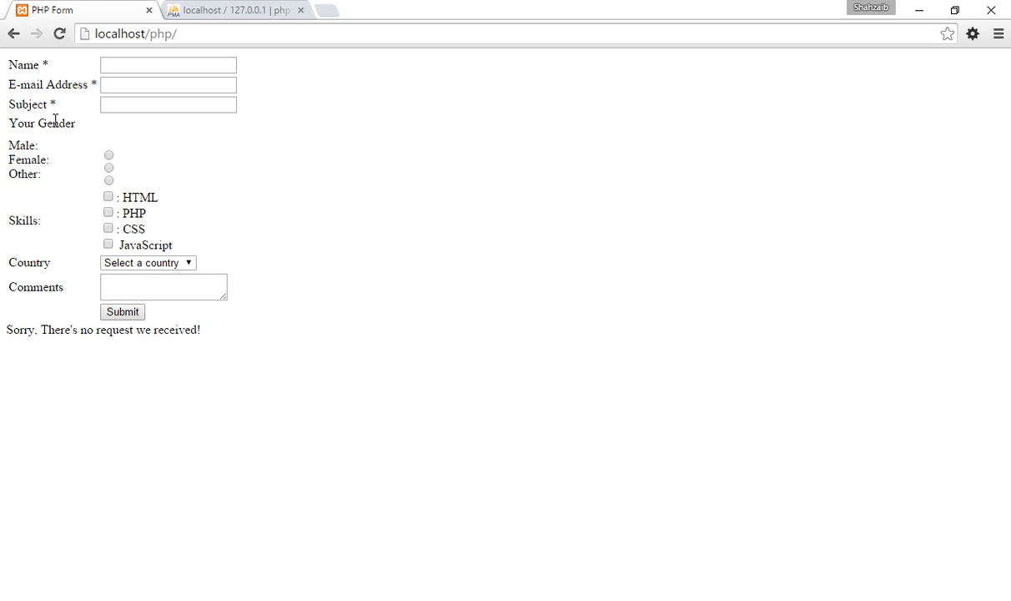
left_click(210, 11)
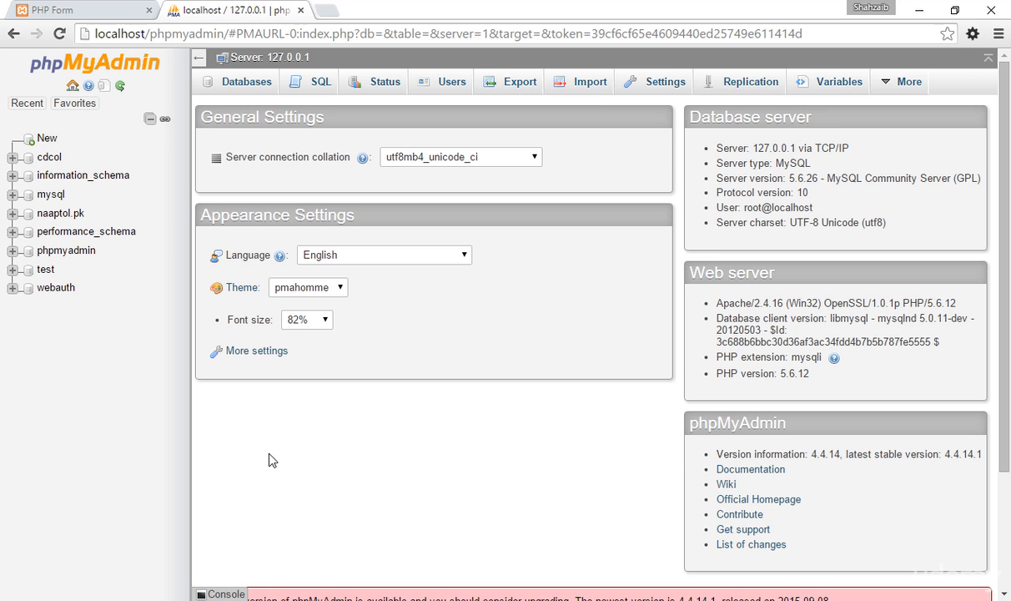
left_click(39, 215)
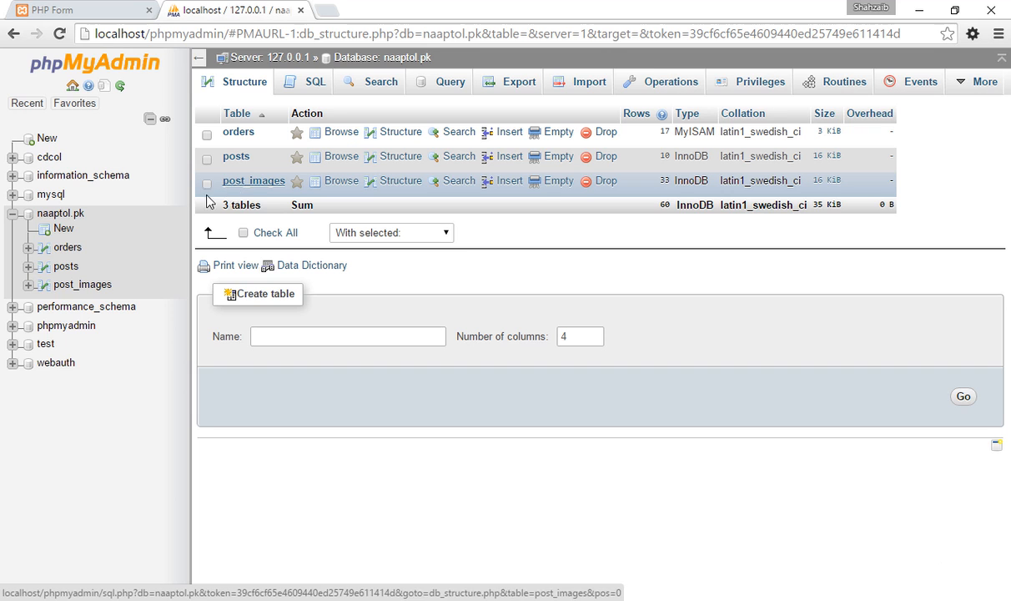
left_click(14, 214)
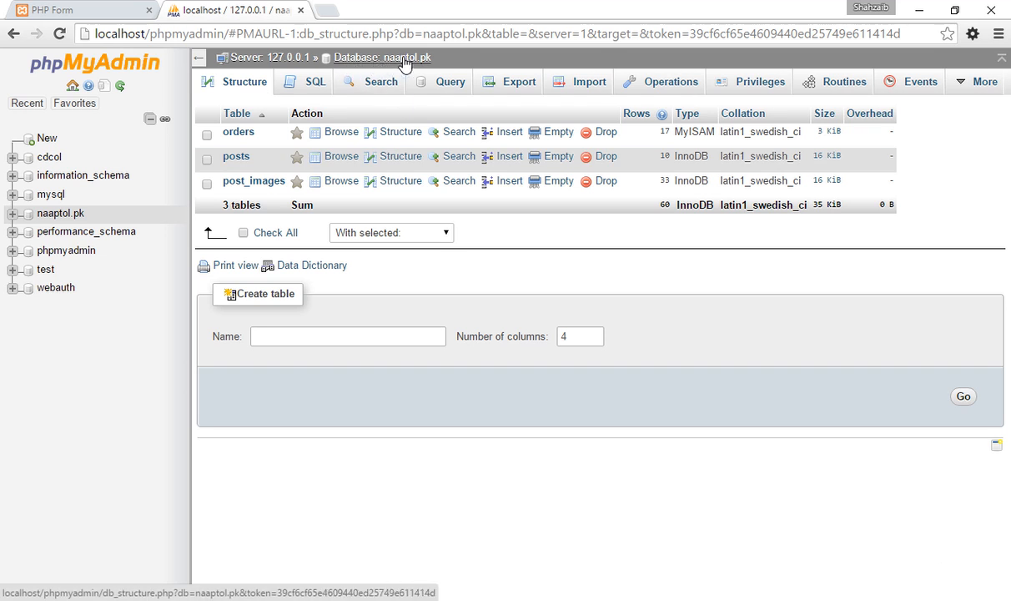
Step: Create a new database named php_course on the server, keeping the collation unset
left_click(253, 60)
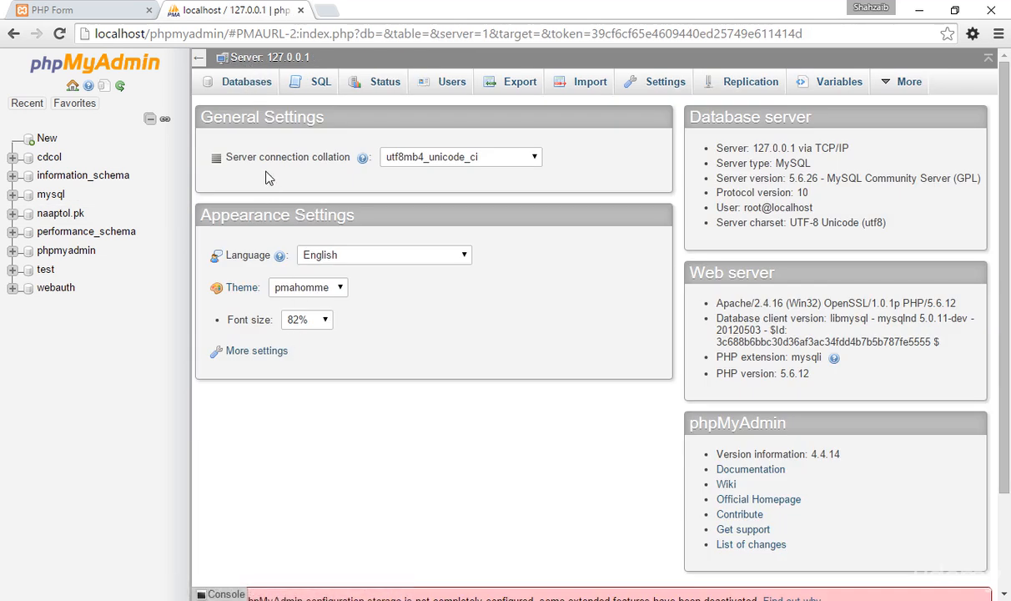
left_click(256, 98)
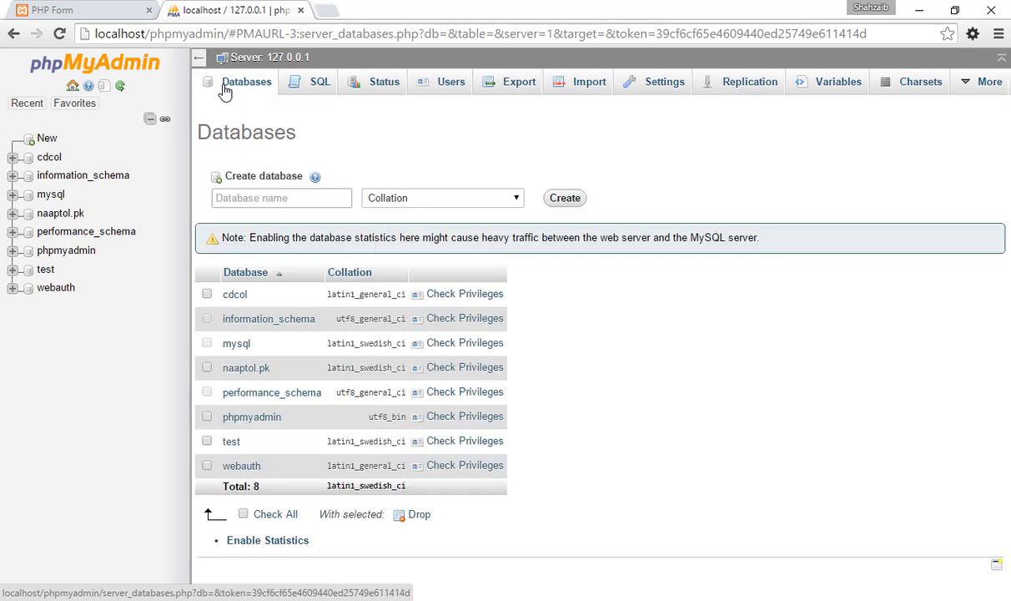
left_click(250, 199)
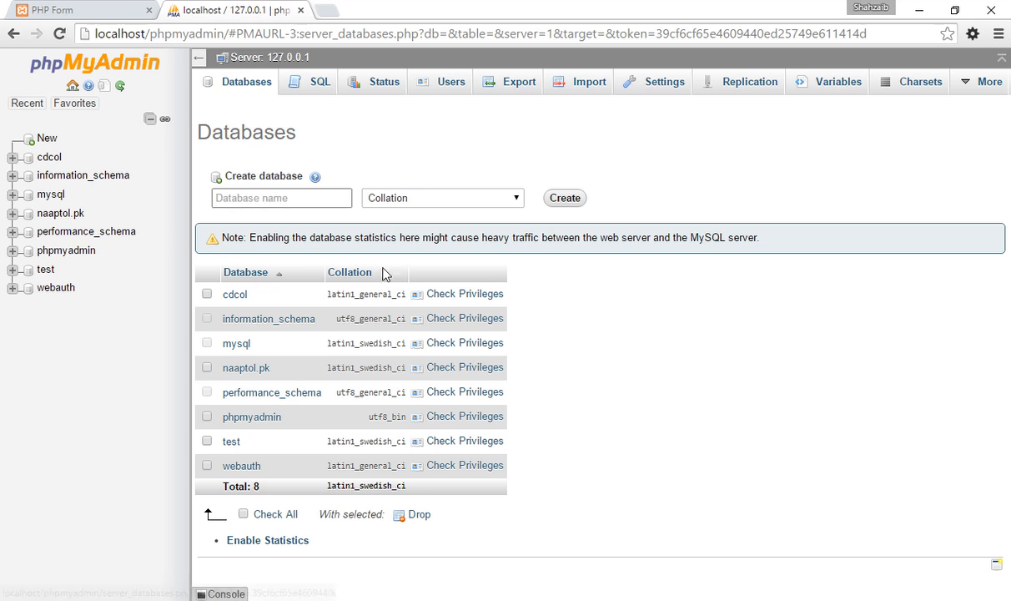
left_click(481, 203)
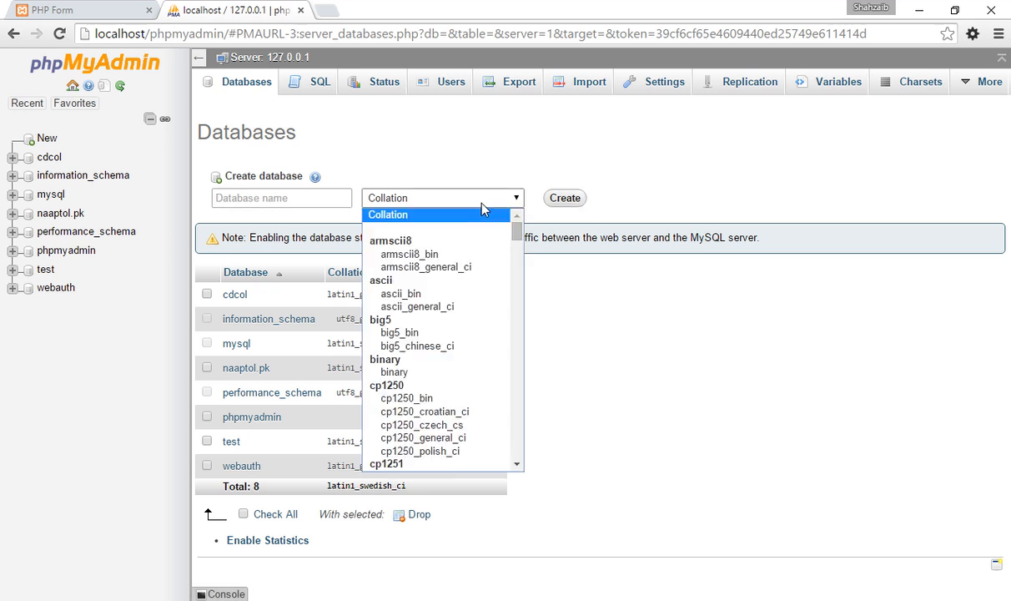
left_click(426, 217)
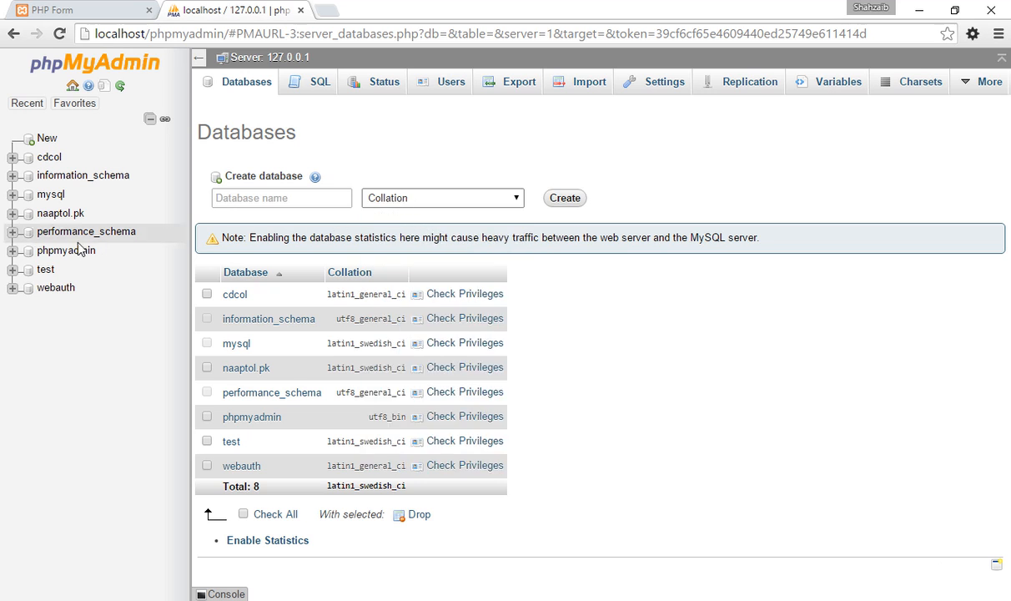
left_click(47, 141)
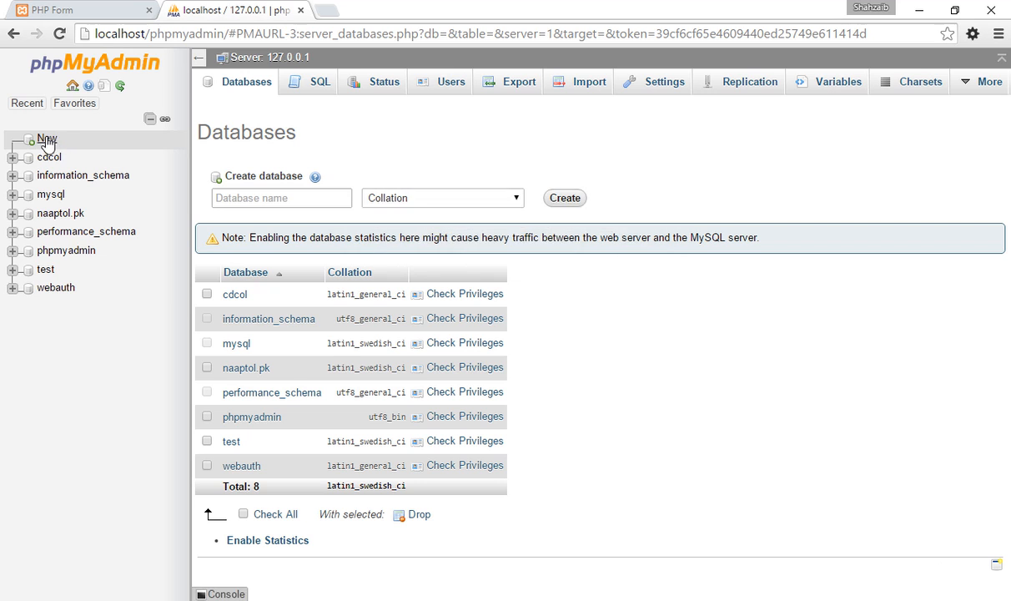
left_click(270, 205)
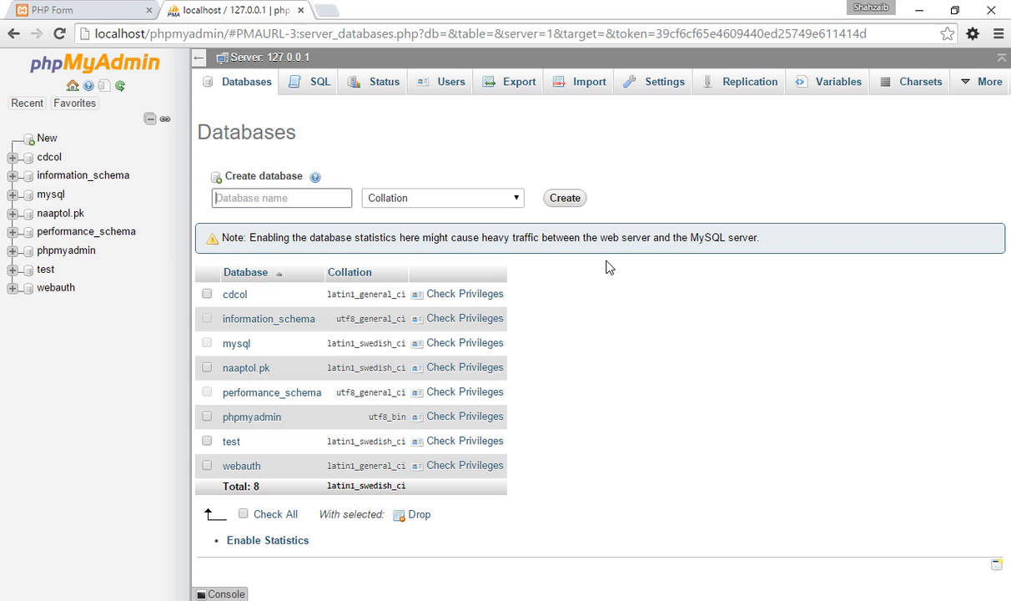
type("php_course")
left_click(561, 200)
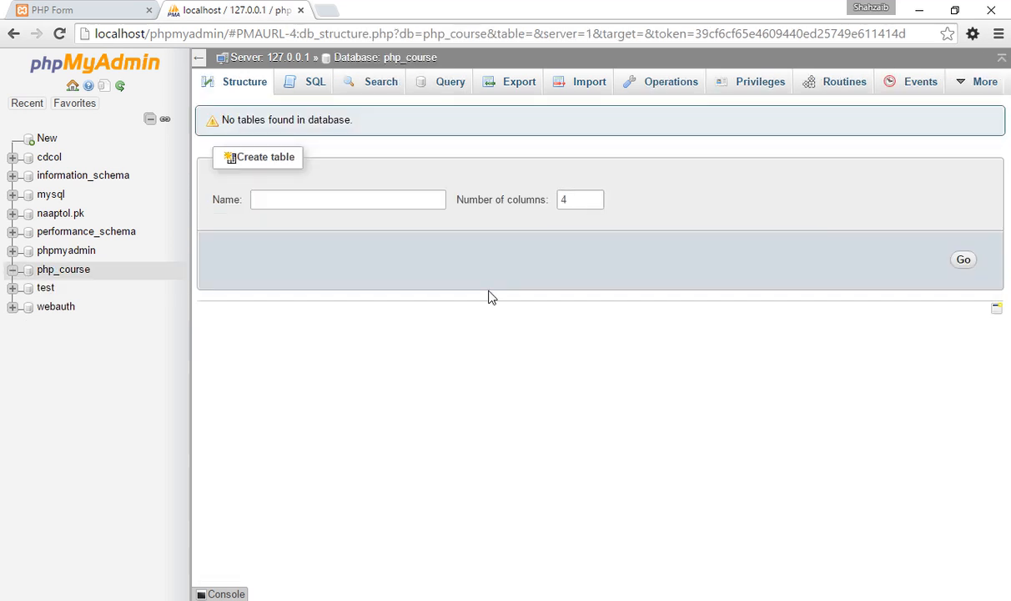
Step: View the naaptol.pk database's table structure for comparison and return to the php_course database
left_click(46, 218)
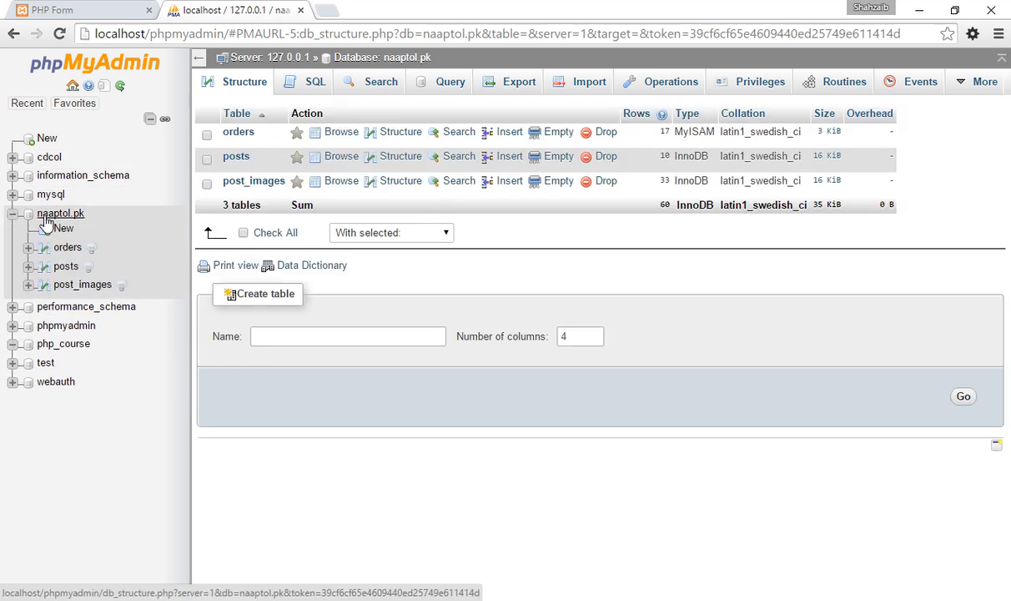
left_click(75, 347)
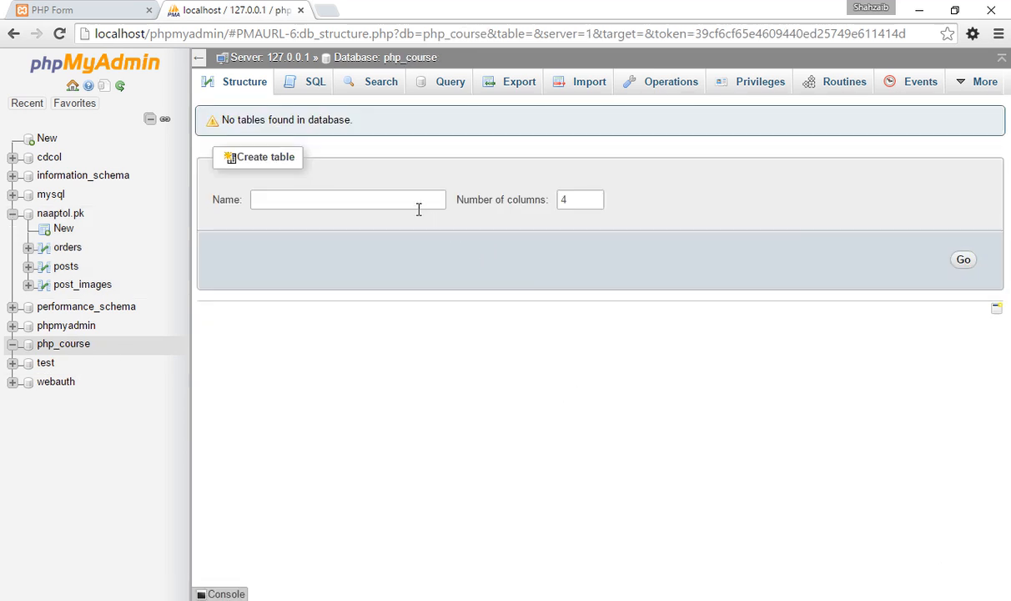
left_click_drag(259, 156, 276, 156)
left_click_drag(238, 122, 291, 119)
left_click(299, 118)
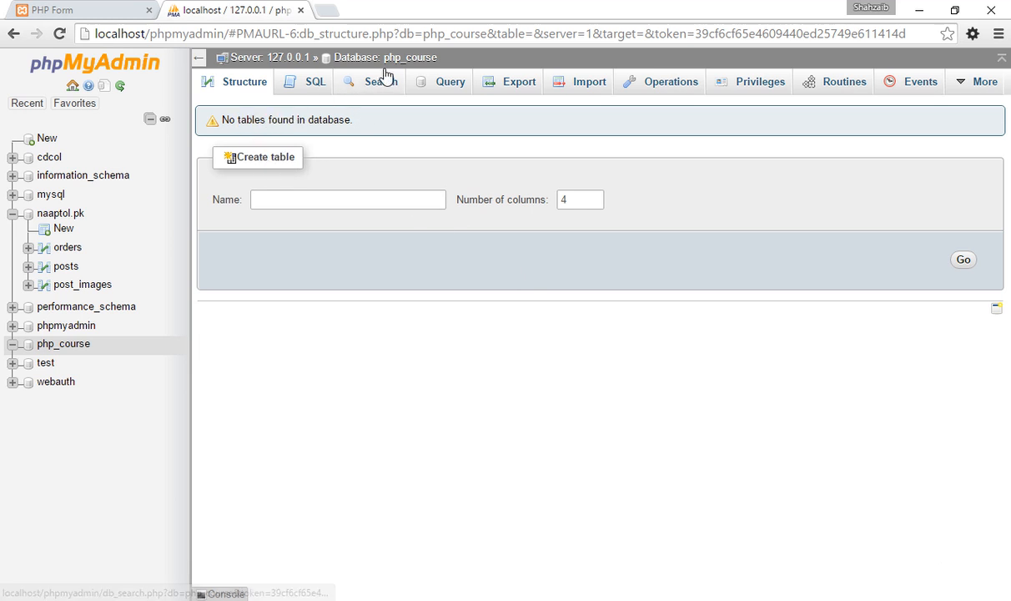
Step: Enter users as the name of the new table in the php_course database
left_click(367, 193)
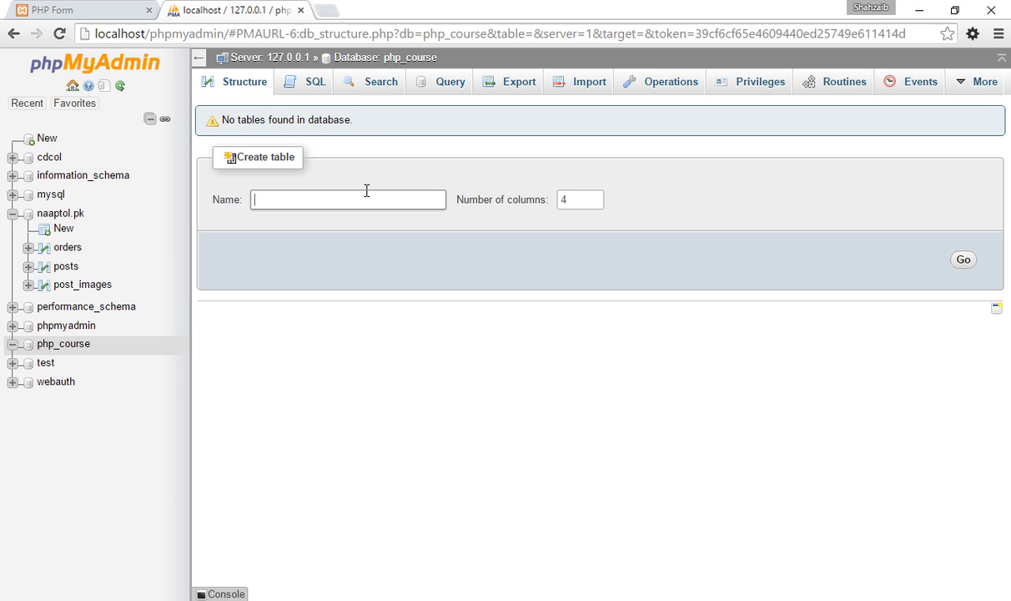
type("users")
left_click(531, 190)
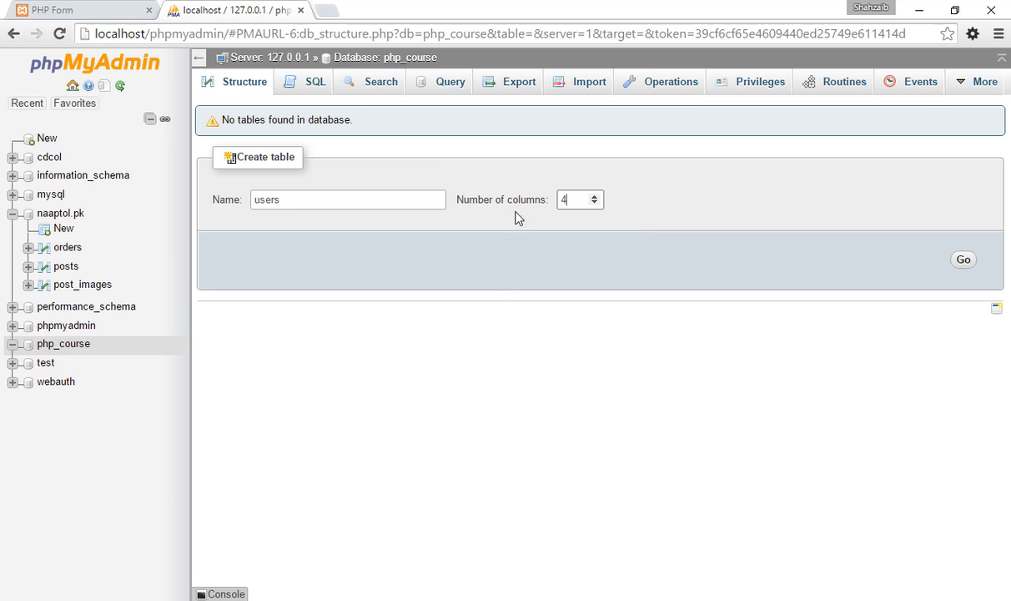
left_click_drag(507, 199, 547, 198)
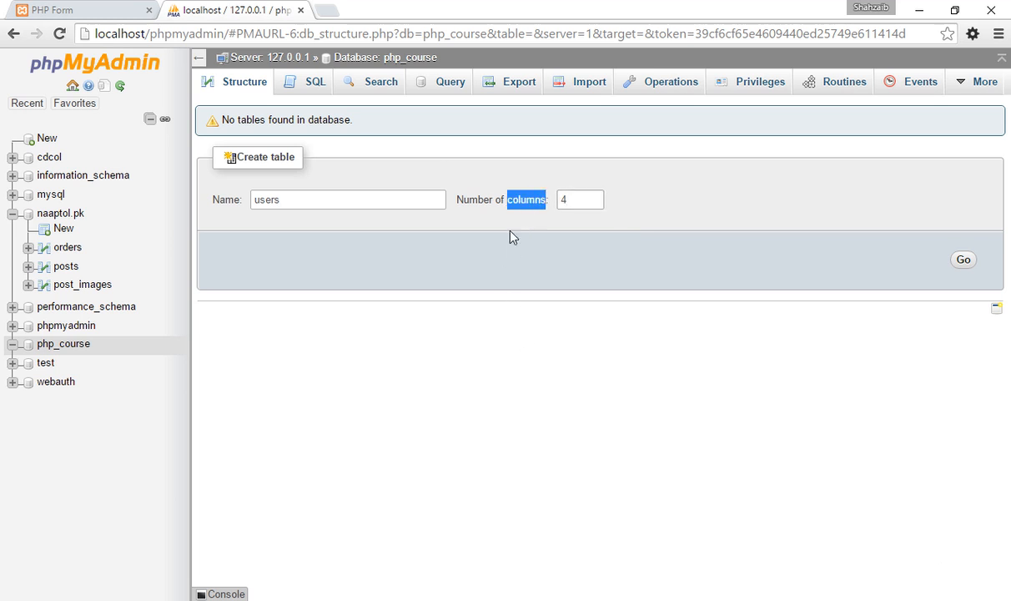
left_click(504, 203)
double_click(506, 201)
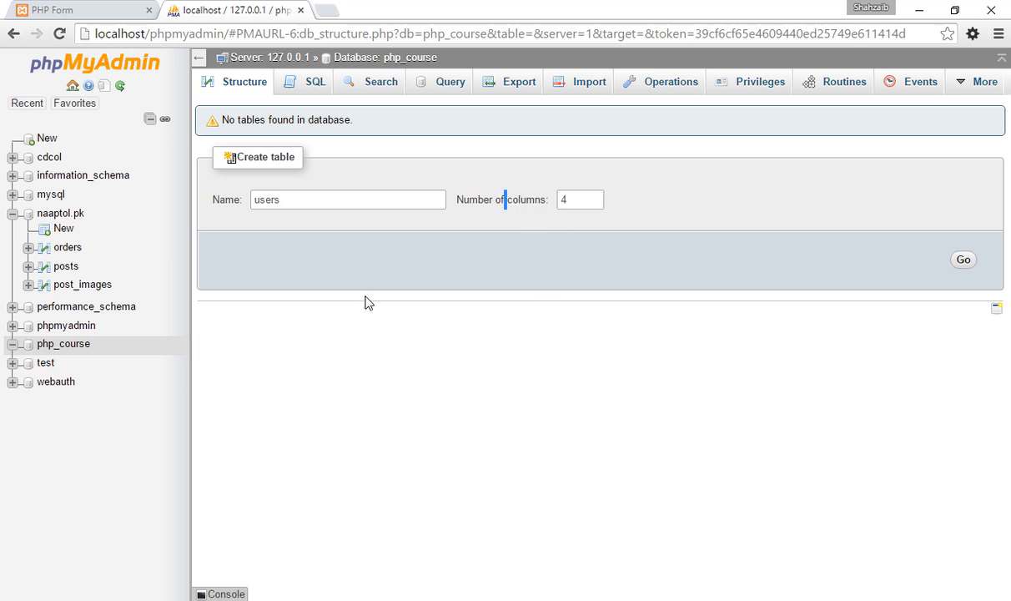
left_click(293, 201)
left_click_drag(277, 198, 232, 198)
left_click(571, 200)
Step: Review the Name, E-mail Address and Subject fields on the PHP Form page
left_click(28, 8)
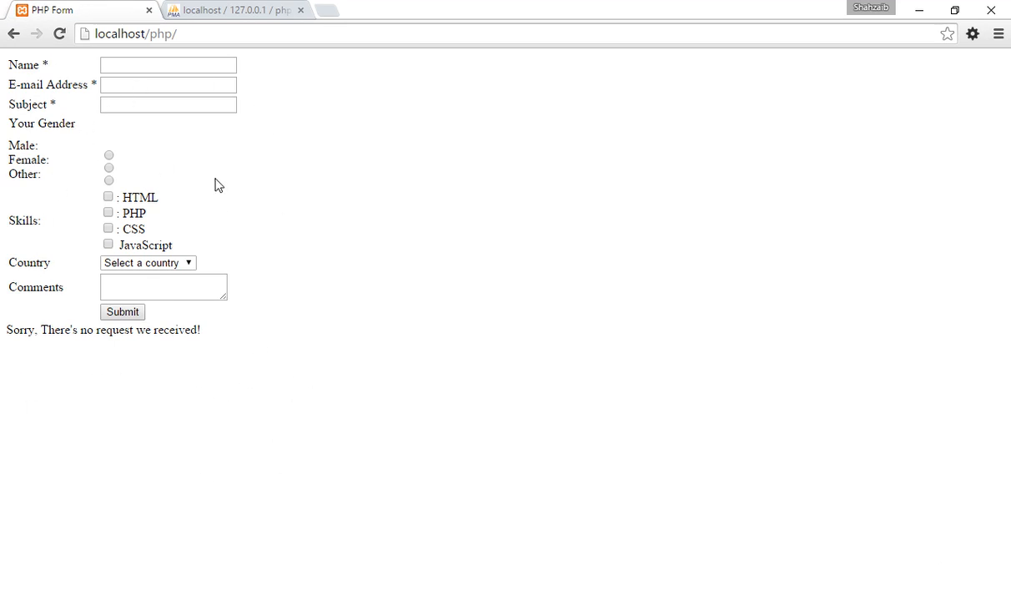
left_click(155, 64)
left_click(131, 80)
left_click(117, 105)
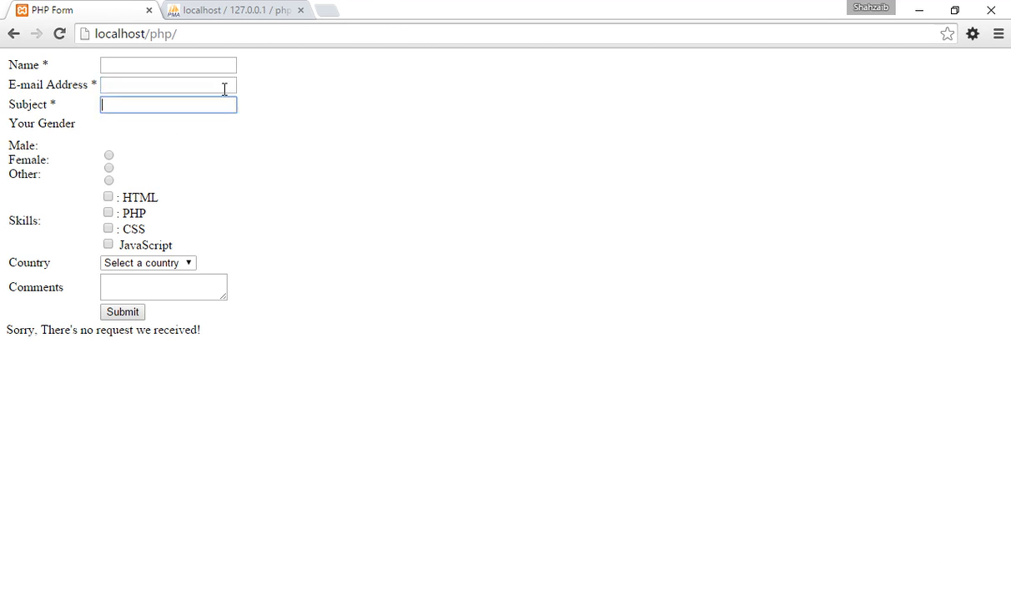
Step: Replace the new table's name in php_course with comment
left_click(173, 10)
double_click(300, 207)
type("commetn")
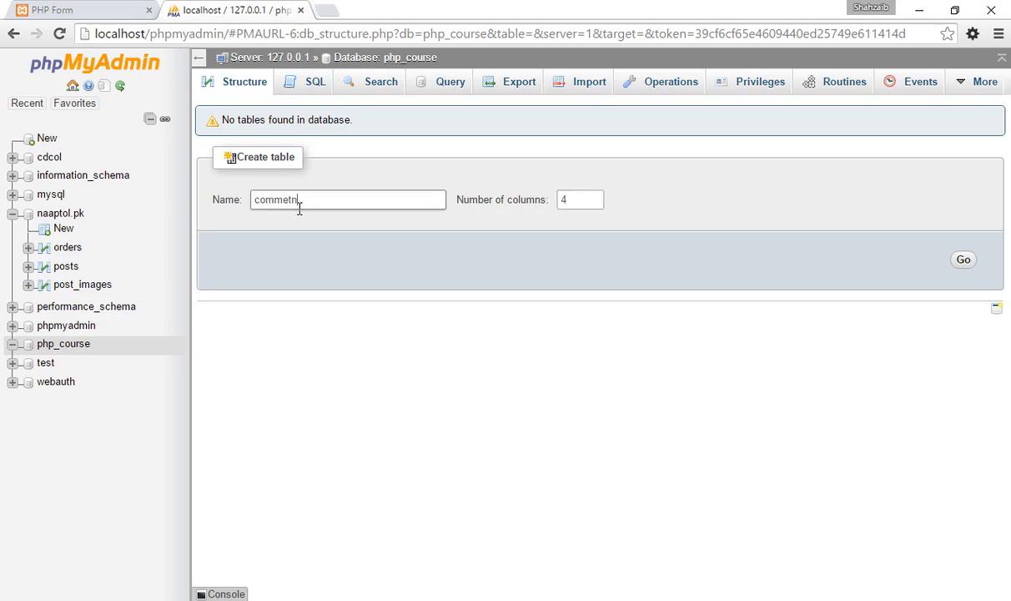
key("BackSpace")
type("nt")
Step: Examine the PHP form's fields, from Name through gender, skills and country to Comments, to count the columns needed
left_click(94, 9)
left_click(152, 64)
left_click(153, 82)
left_click(138, 105)
left_click(109, 154)
left_click(109, 168)
left_click(114, 265)
left_click(113, 265)
left_click(48, 268)
left_click(117, 280)
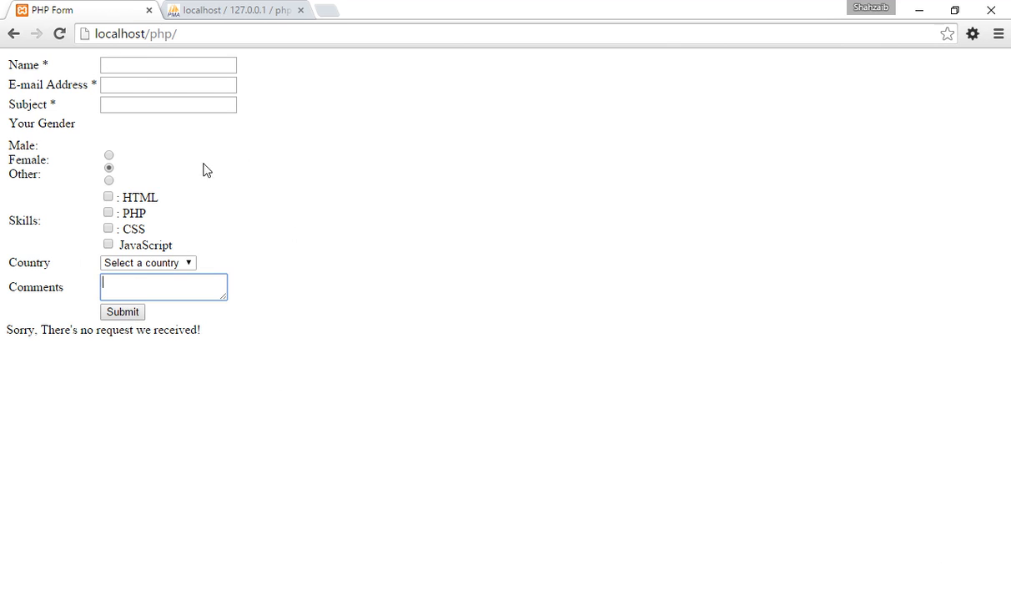
left_click(179, 265)
left_click(179, 276)
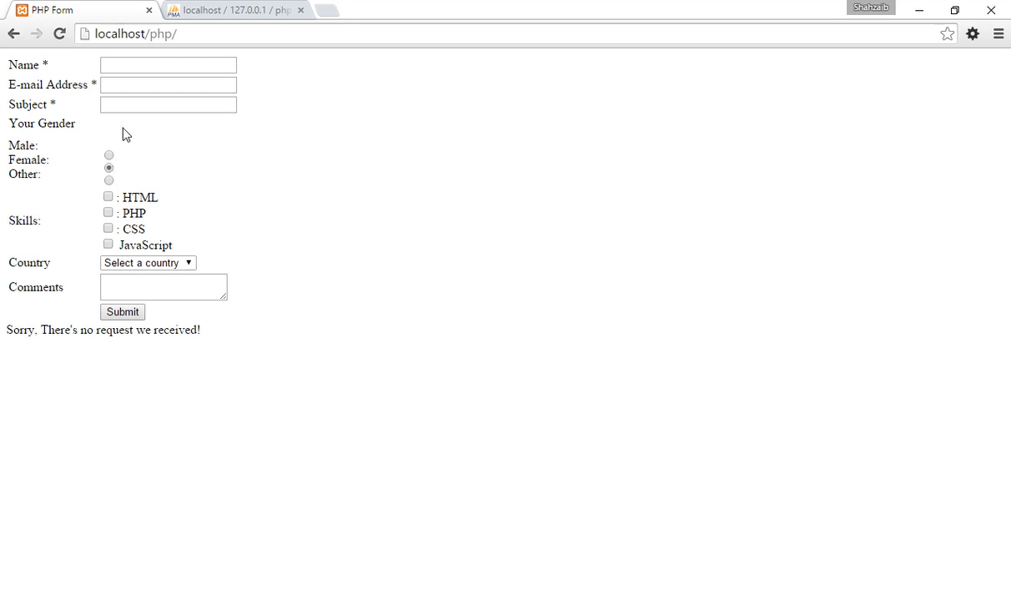
Step: Set the comment table's number of columns to 11 and proceed to its column definitions
left_click(198, 13)
key("Tab")
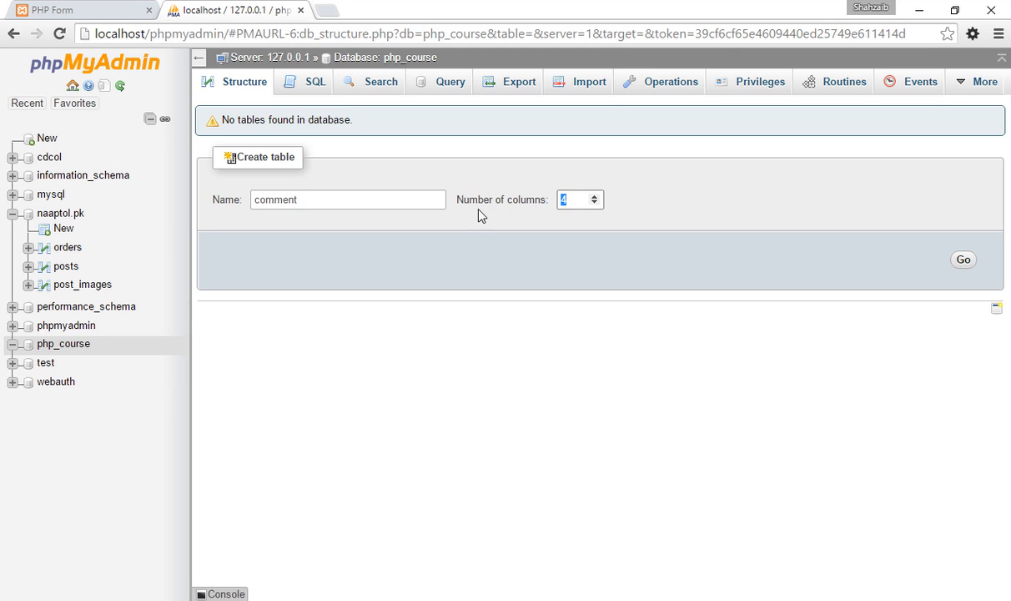
left_click(132, 9)
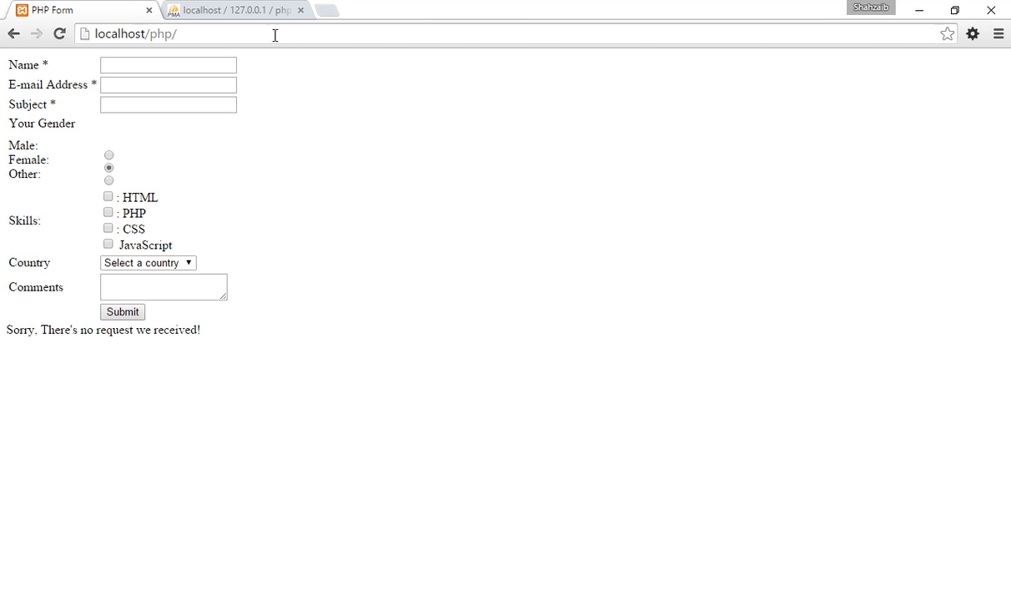
left_click(258, 10)
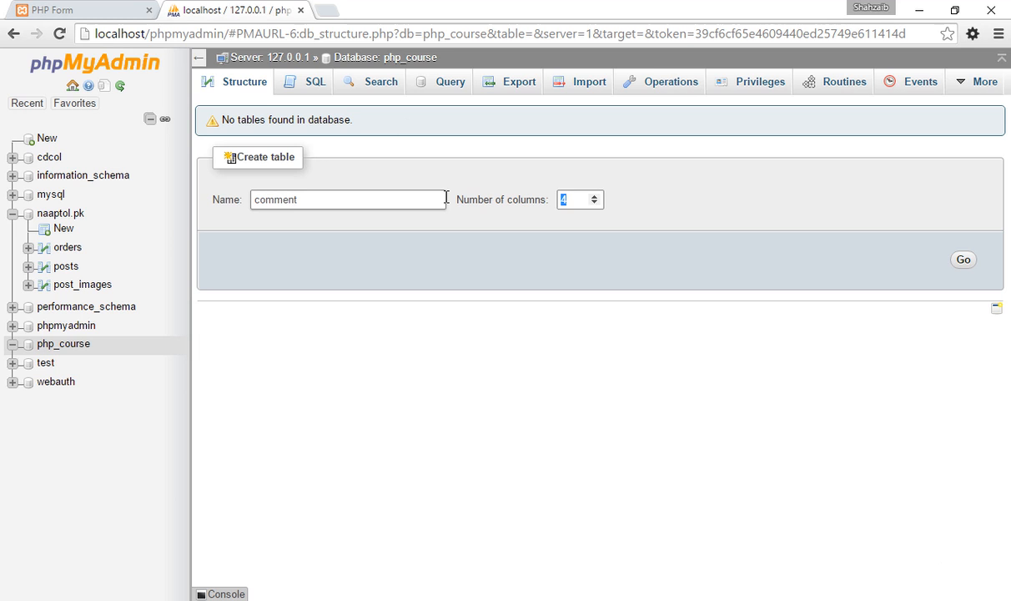
type("11")
left_click(968, 261)
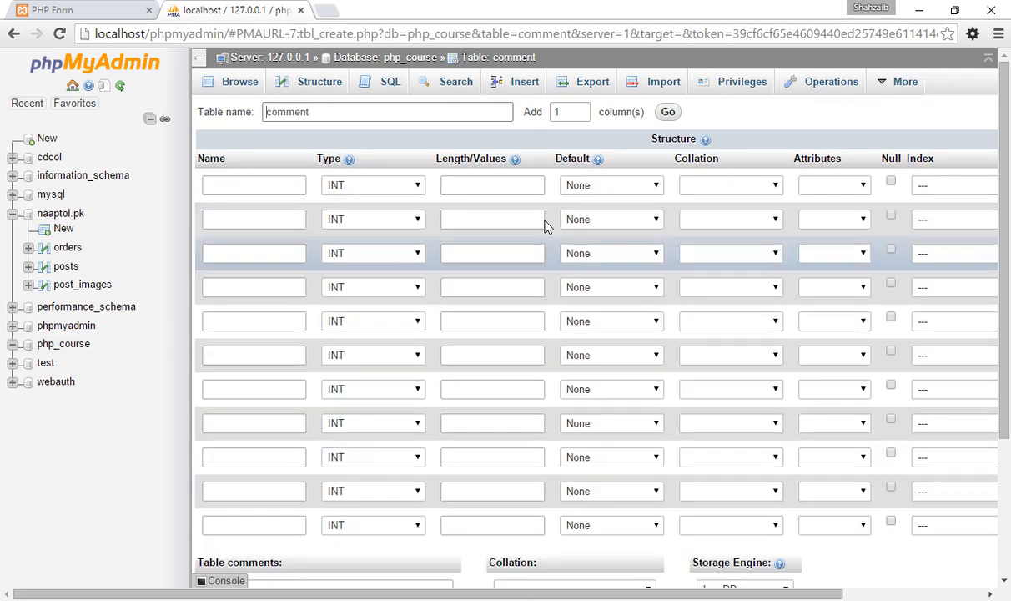
Step: Change the table name to comments in the column definition form
key("End")
double_click(299, 115)
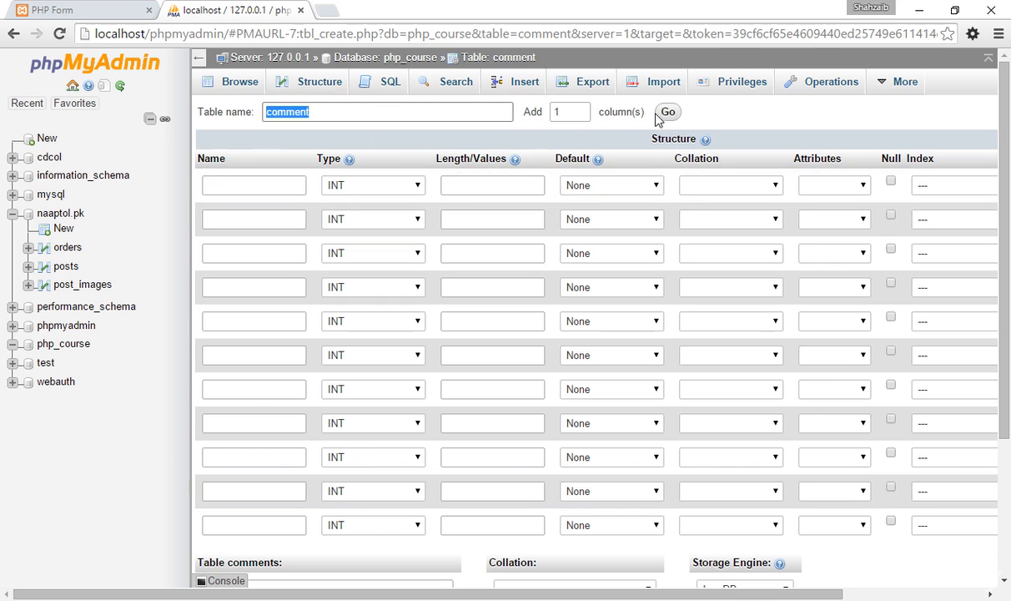
left_click(321, 113)
type("s")
left_click(252, 143)
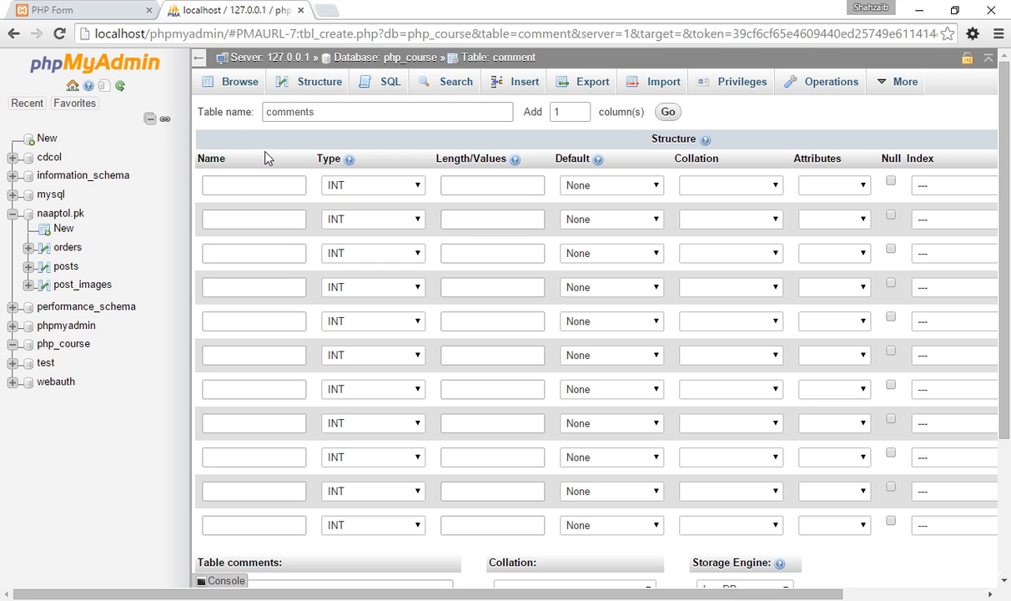
left_click(250, 184)
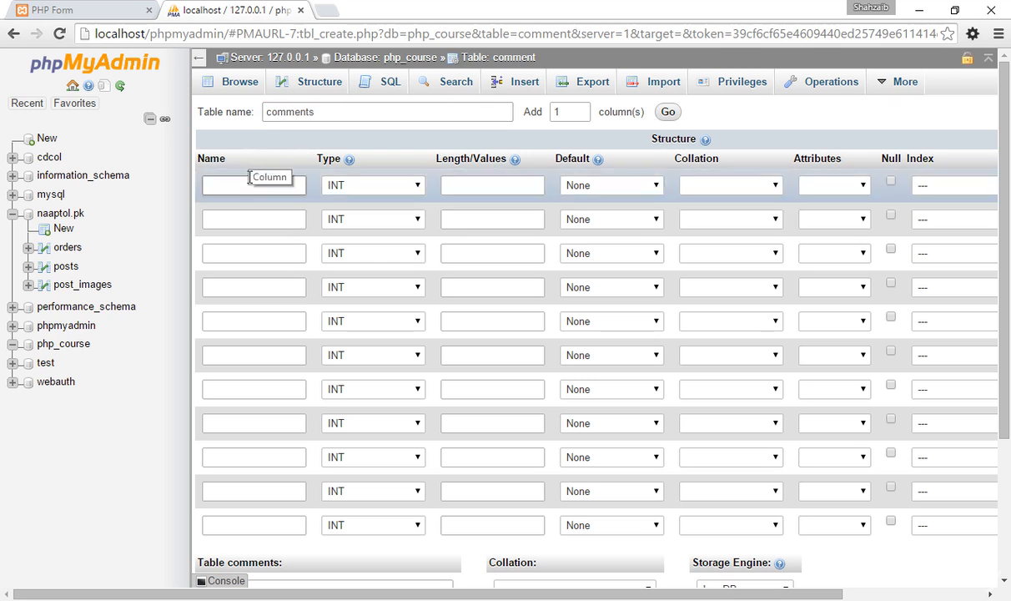
left_click(218, 219)
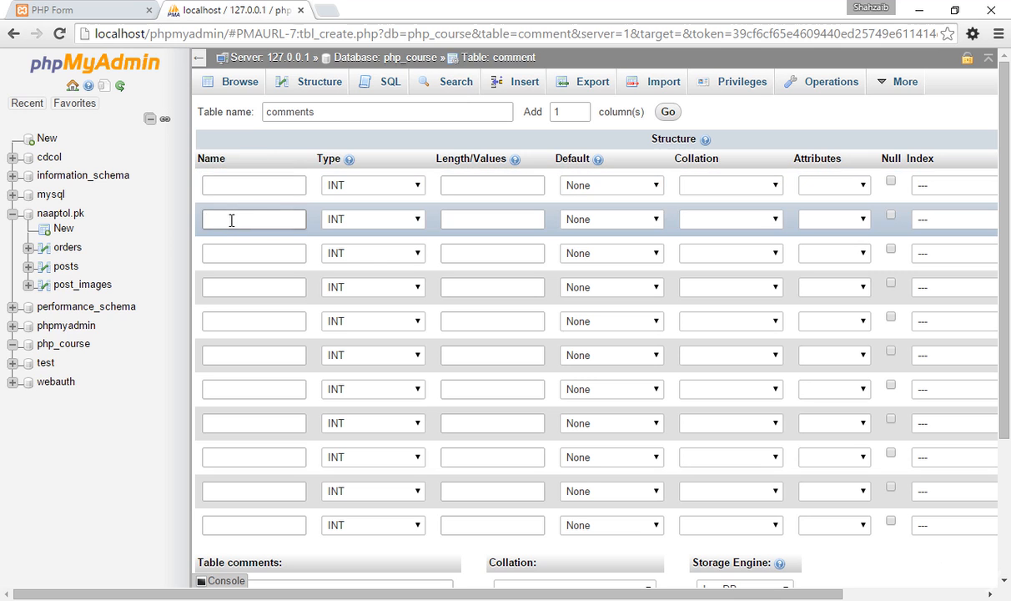
left_click(238, 252)
left_click(236, 190)
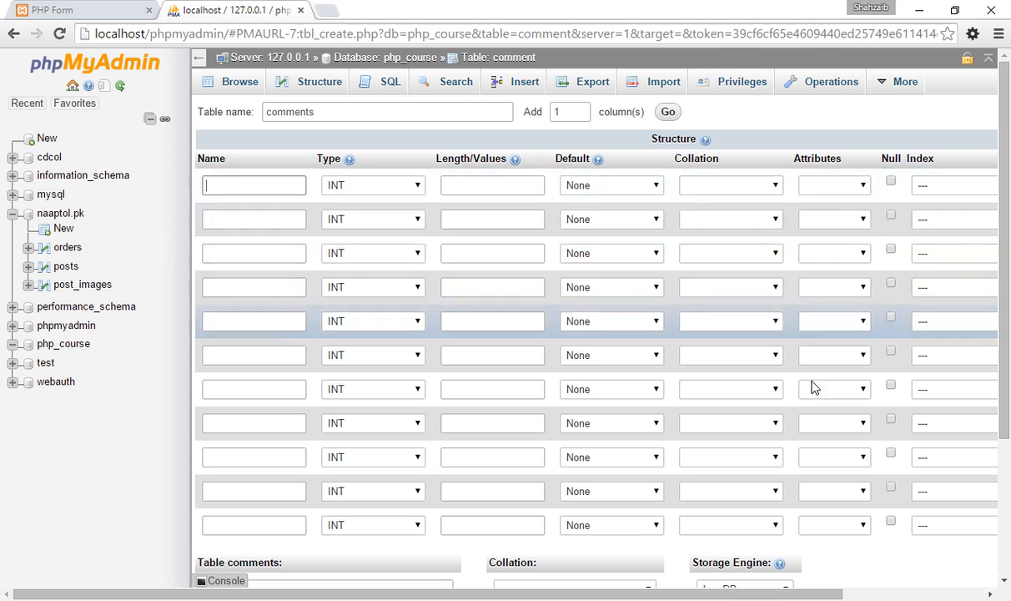
left_click(235, 188)
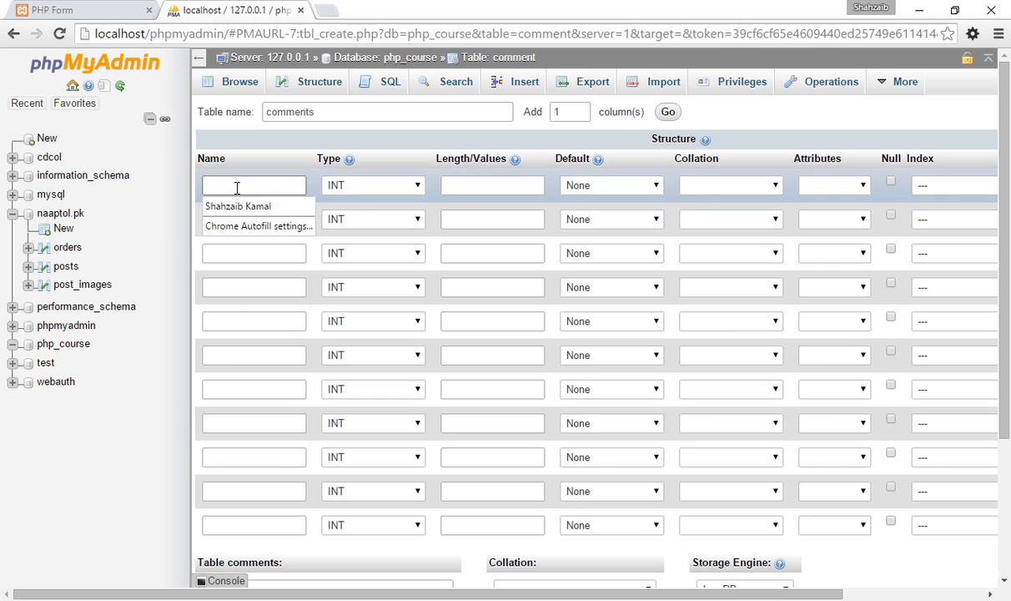
left_click(233, 206)
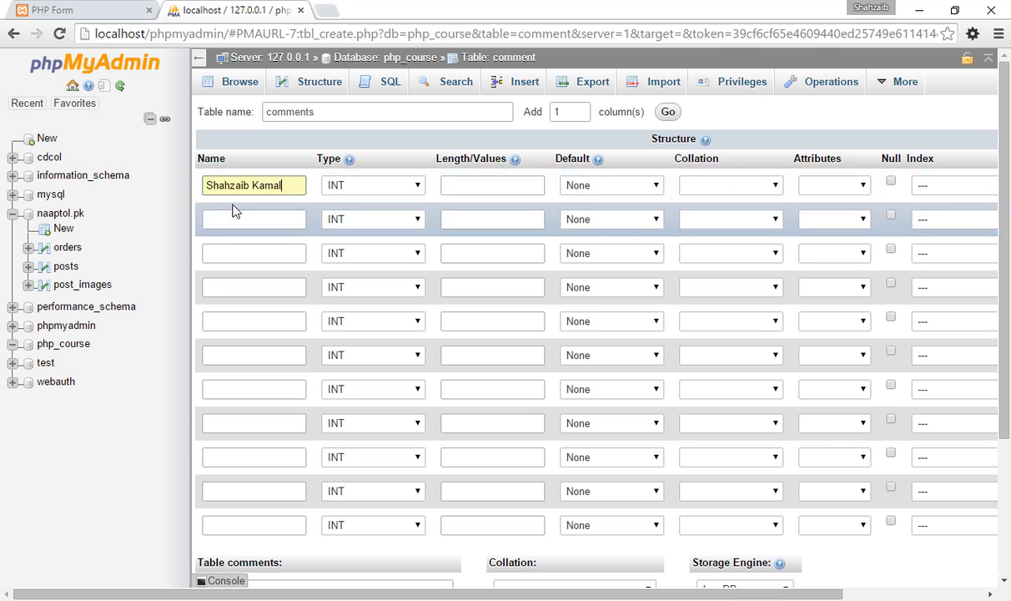
left_click_drag(276, 185, 190, 186)
key("BackSpace")
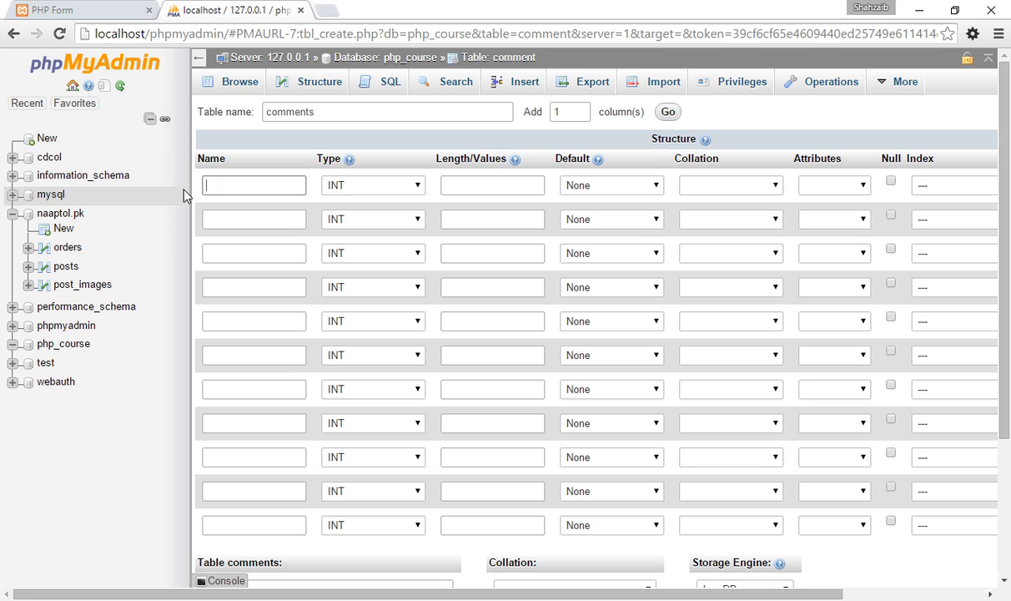
Step: Name the first three columns of the comments table id, name and email_address, checking the PHP form for the field order
type("id")
left_click(244, 219)
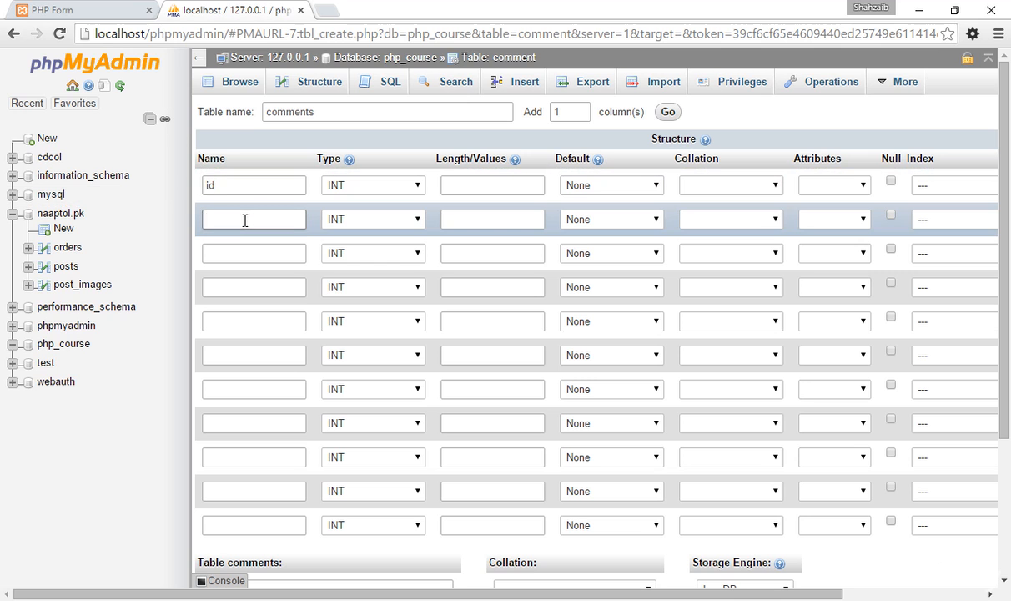
type("name")
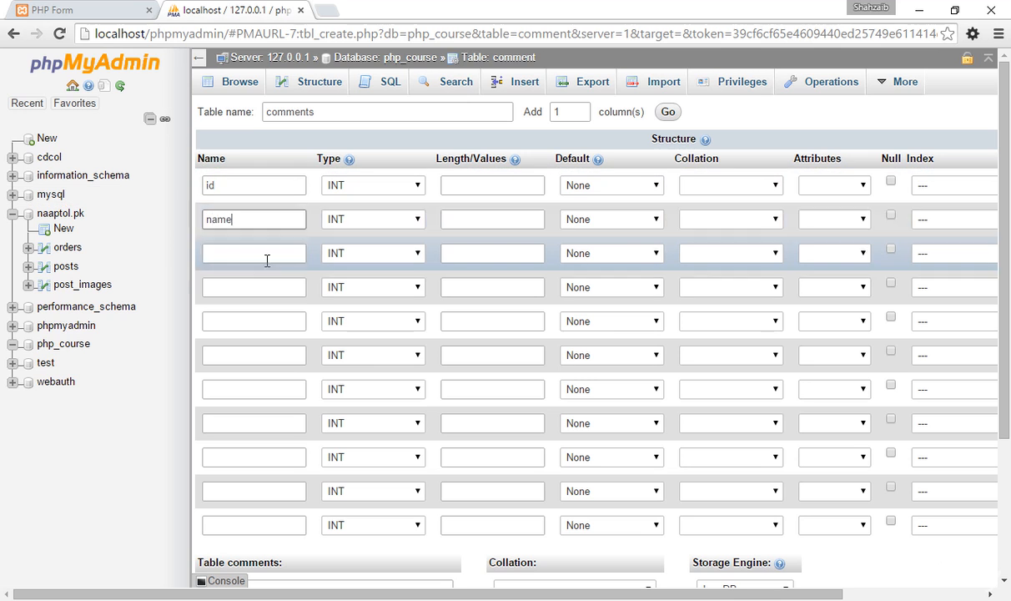
left_click(91, 8)
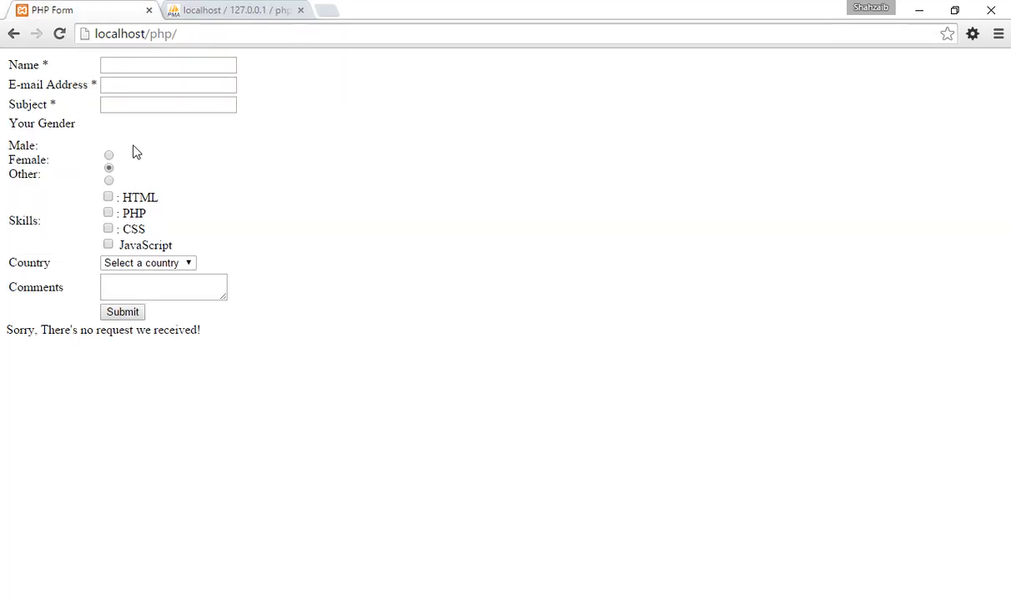
left_click(214, 6)
type("address")
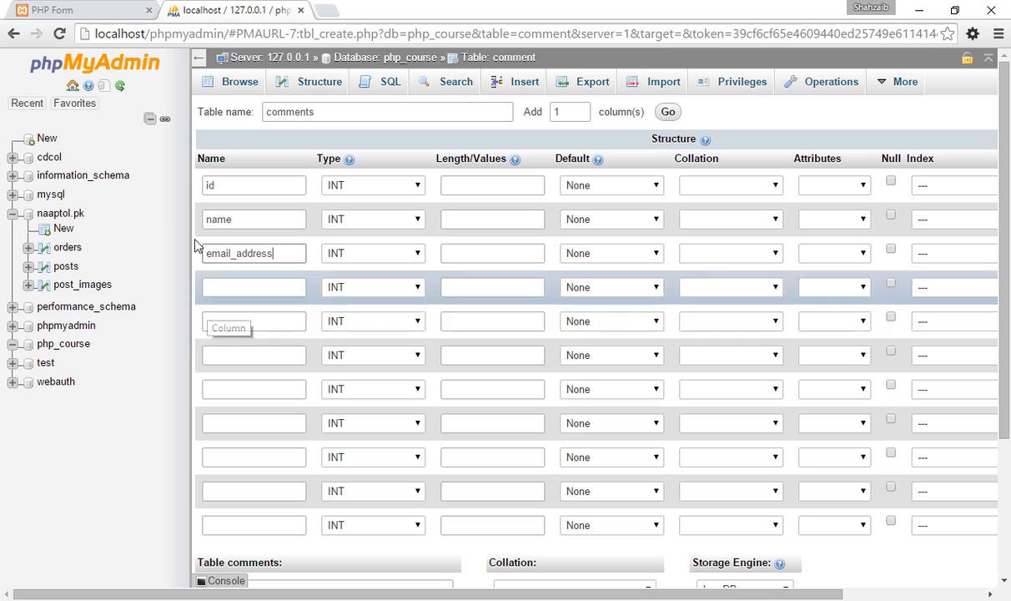
Step: Name the fourth and fifth columns subject and gender, following the fields of the PHP form
left_click(100, 10)
left_click(235, 9)
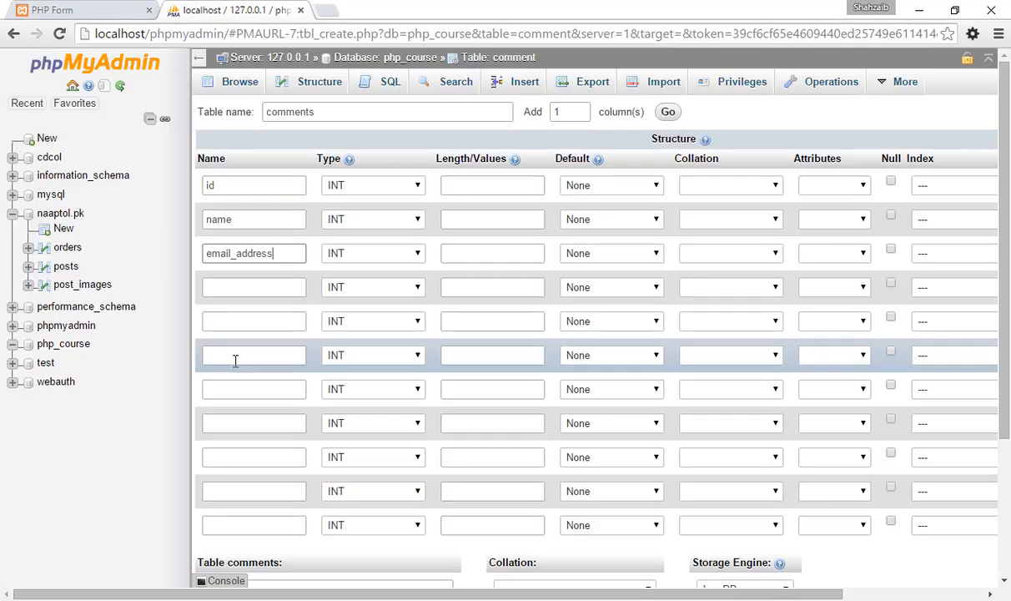
left_click(252, 285)
type("s")
type("ject")
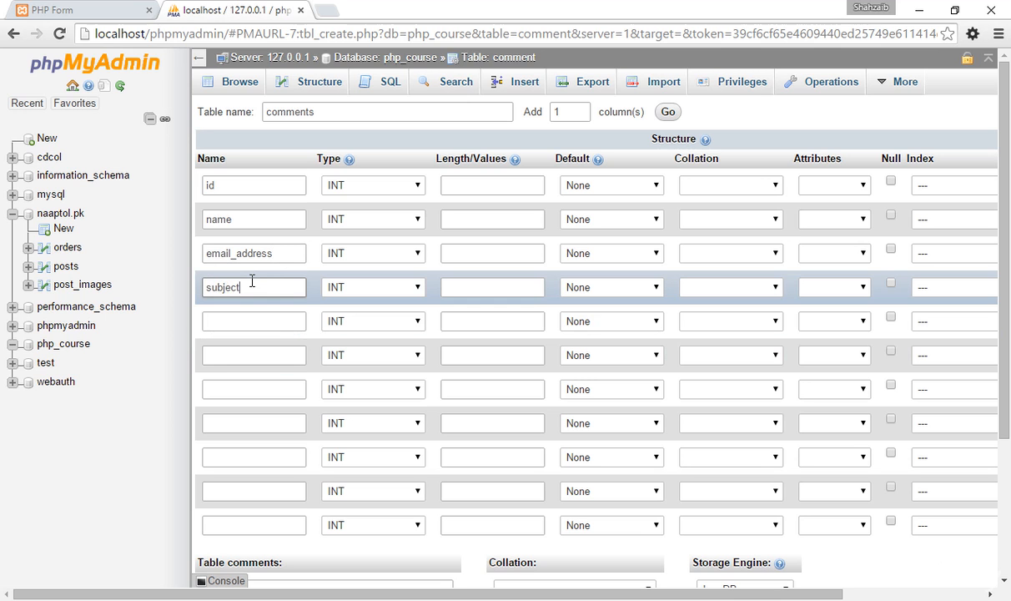
left_click(100, 10)
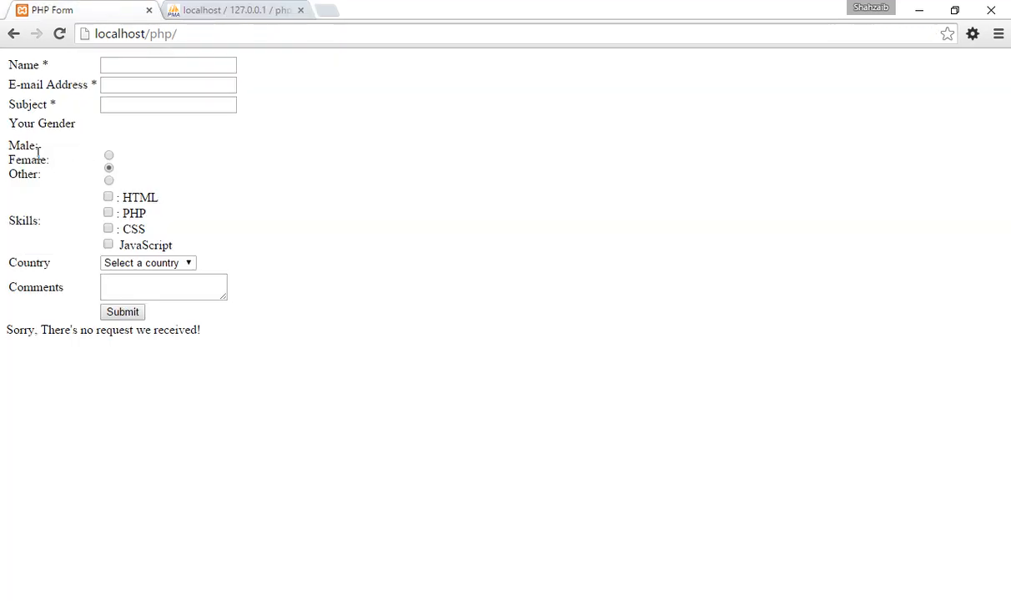
left_click(207, 10)
left_click(216, 328)
type("gender")
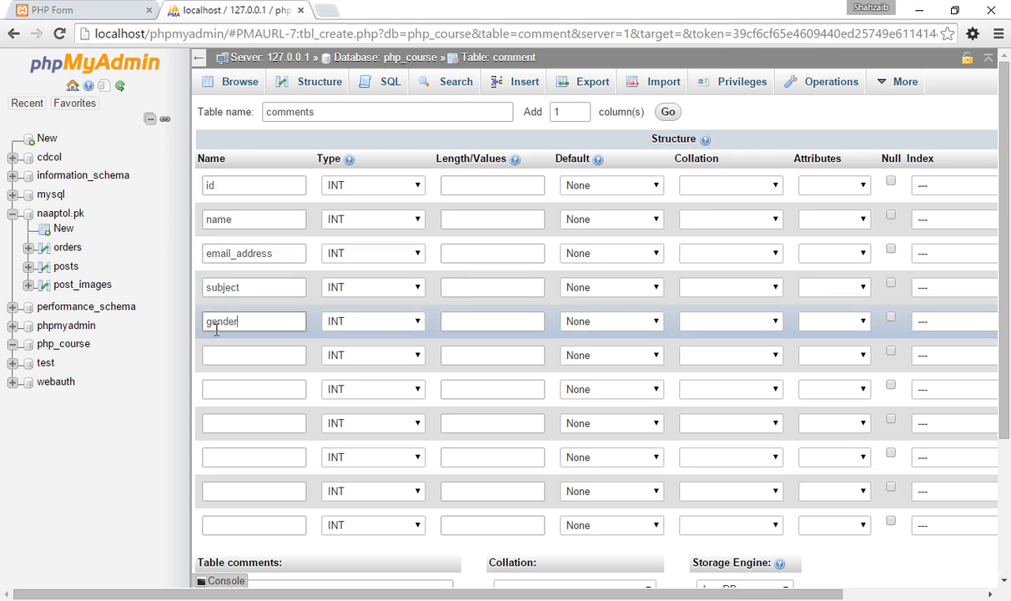
Step: Name the sixth to ninth columns skill1, skill2, skill3 and skill4
left_click(227, 357)
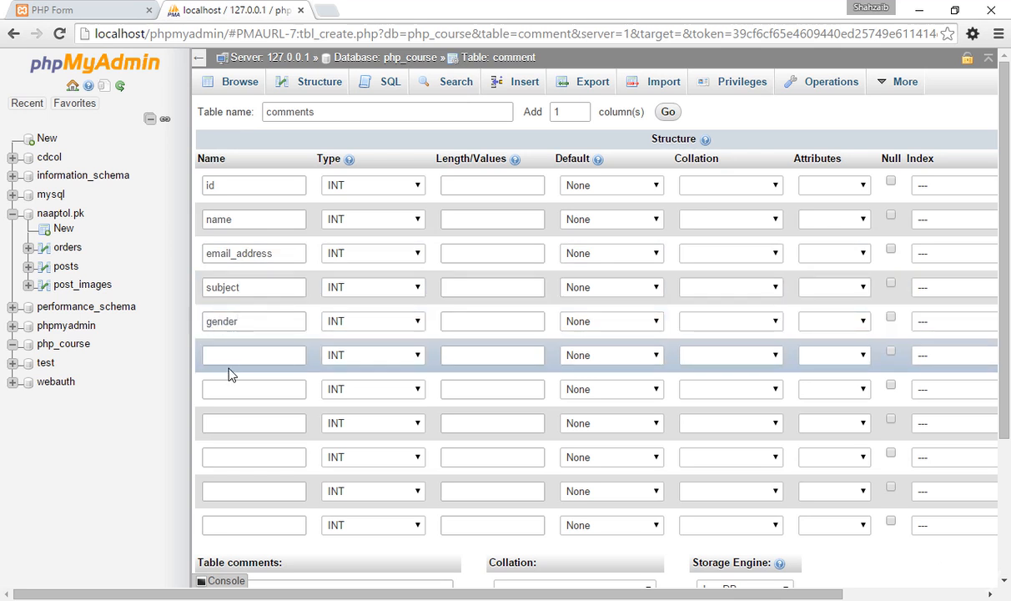
type("skill1")
left_click(235, 382)
type("ski")
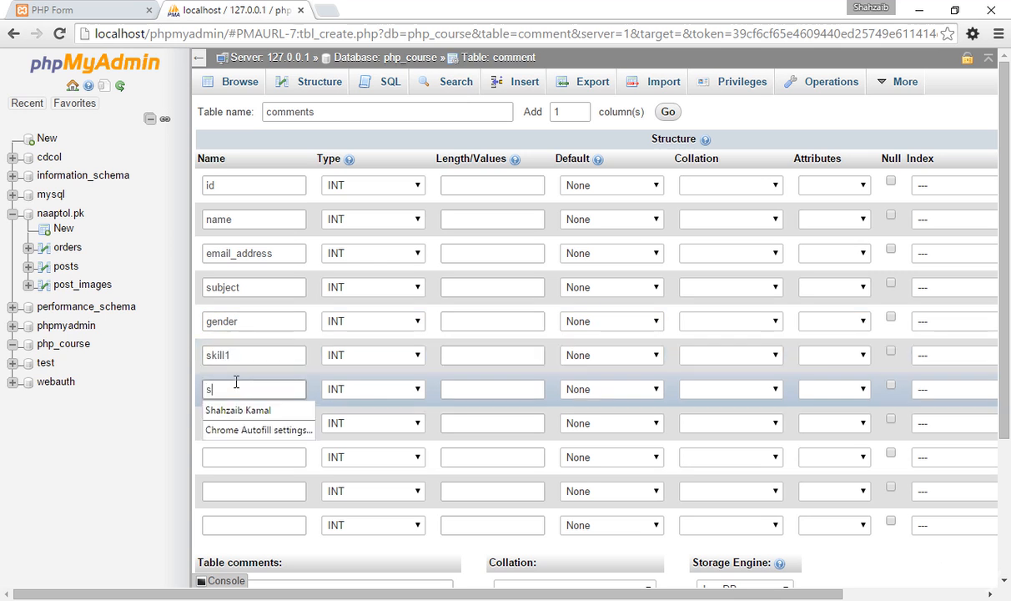
type("ll2")
left_click(210, 420)
type("skill3")
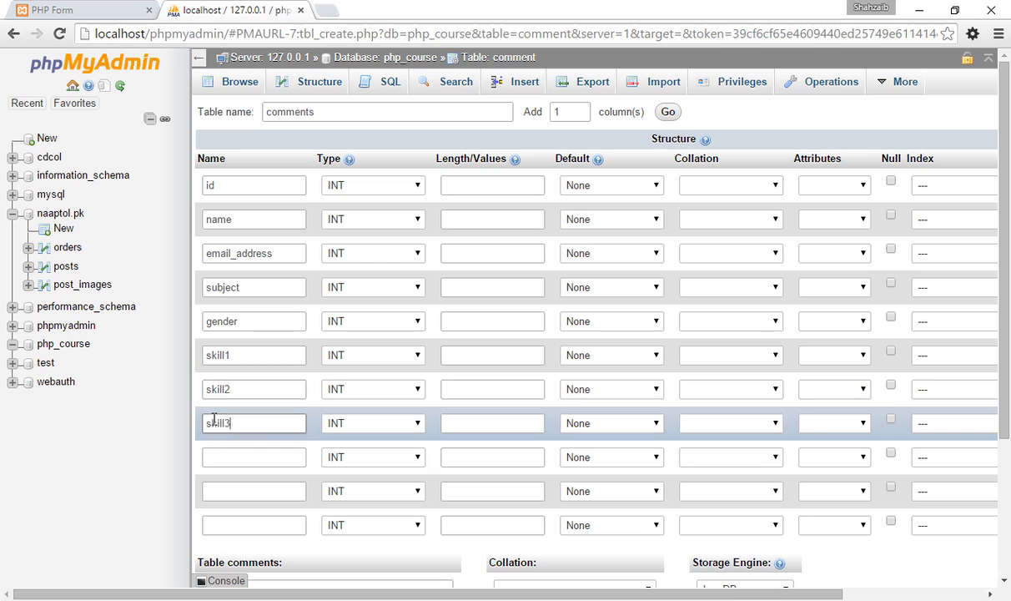
left_click(241, 454)
type("skill4")
Step: Check the remaining fields of the PHP form and name the last two columns country and comments
left_click(244, 489)
left_click(98, 8)
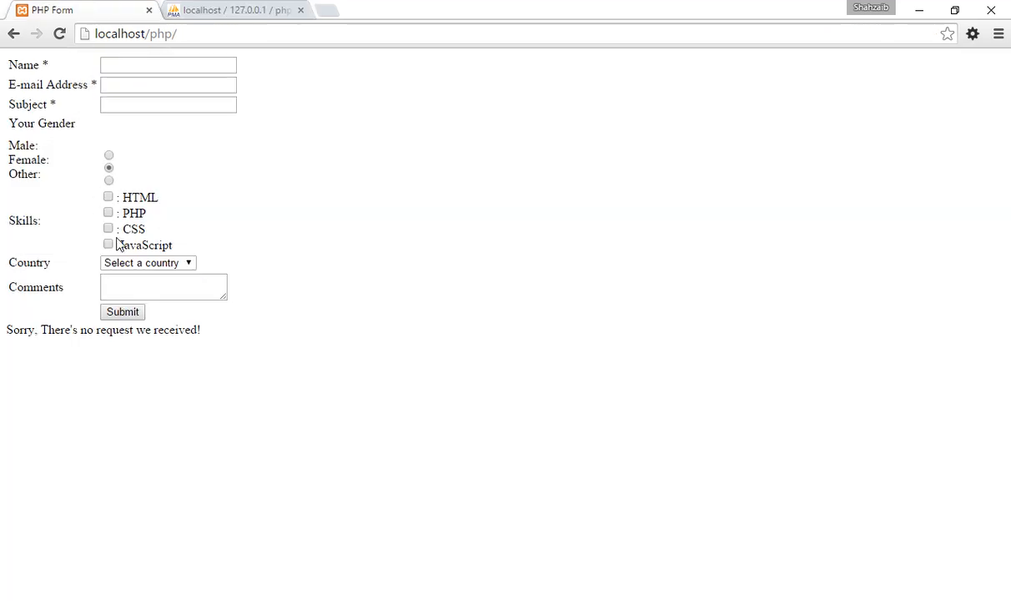
left_click(224, 10)
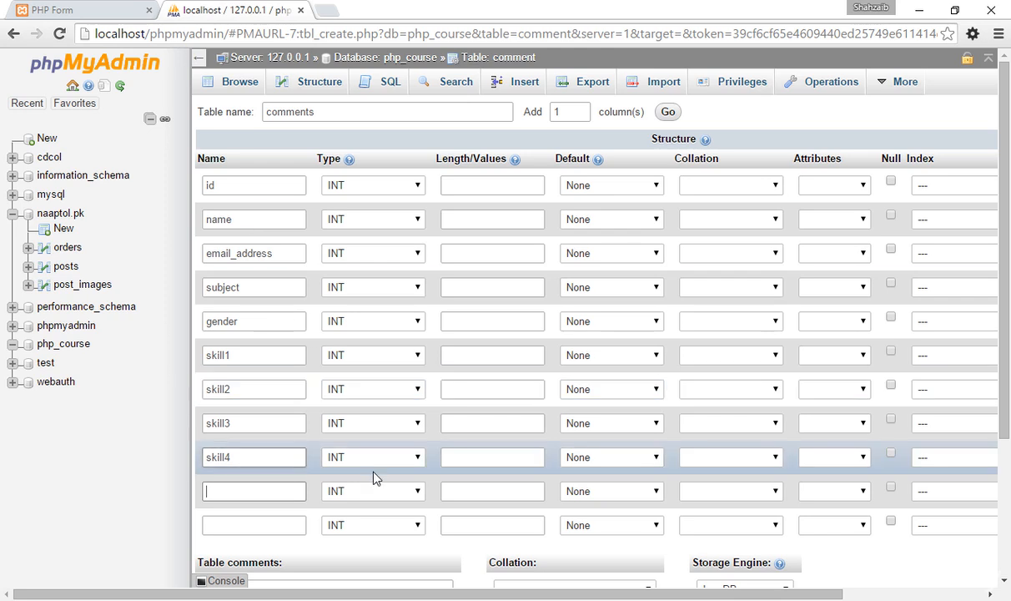
type("country")
left_click(240, 525)
type("coom")
key("BackSpace")
key("BackSpace")
type("mments")
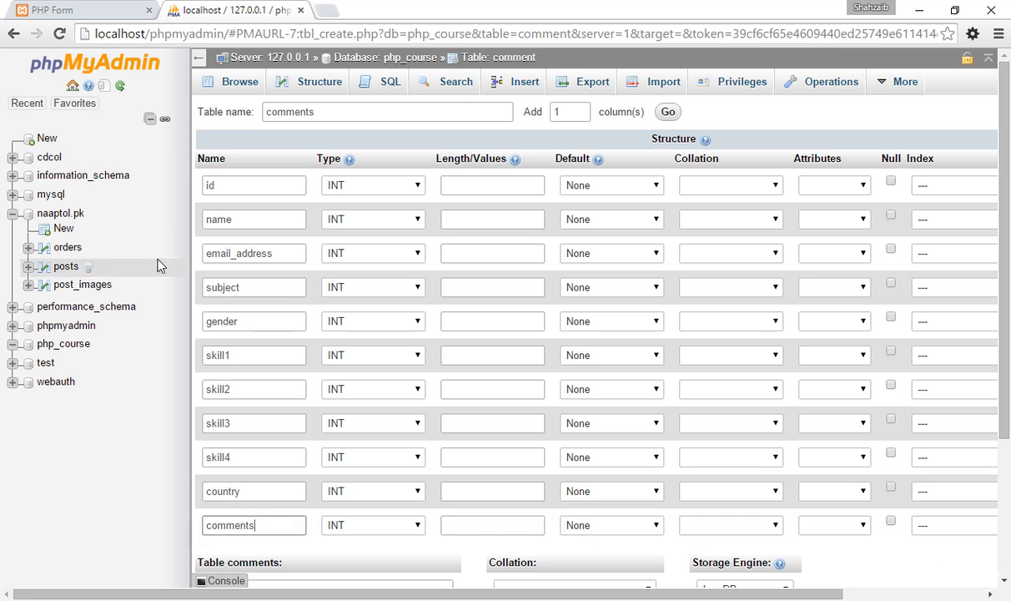
scroll(176, 243, "down", 1)
scroll(176, 243, "up", 1)
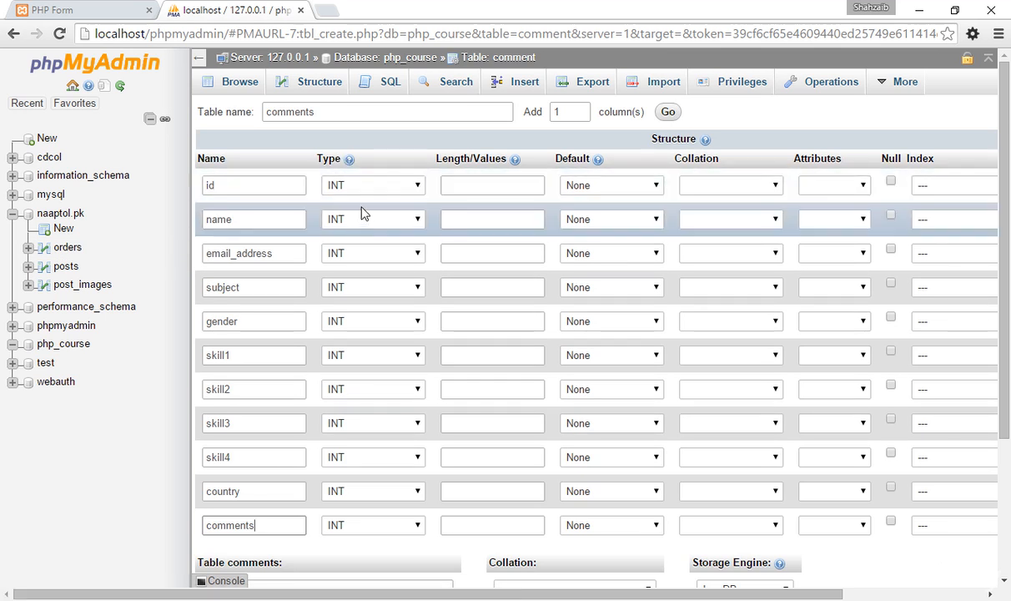
double_click(211, 185)
left_click(211, 185)
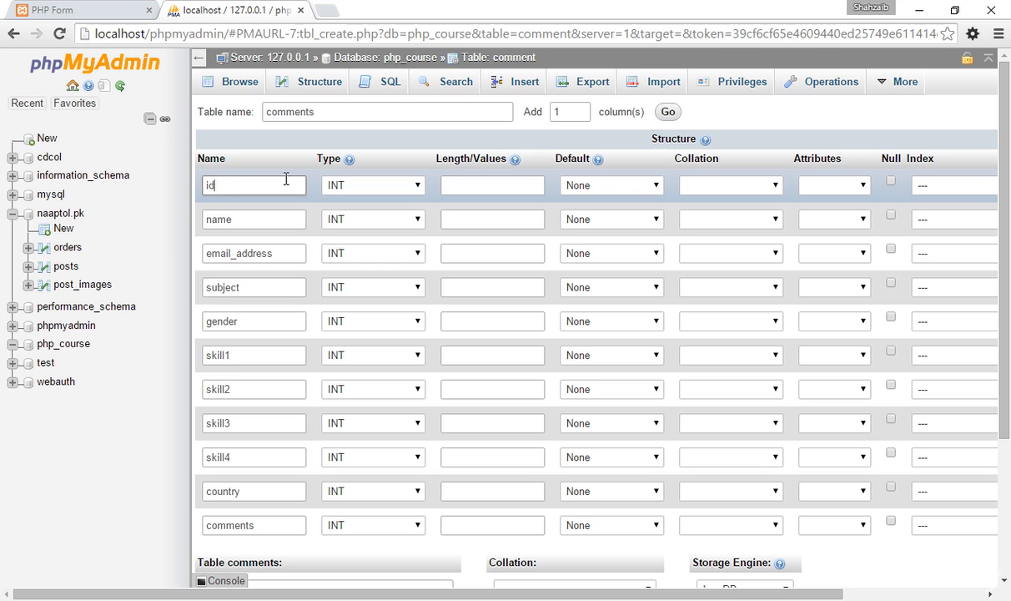
Step: Keep INT as the id column's type and set the name and email_address columns to TEXT
left_click(356, 187)
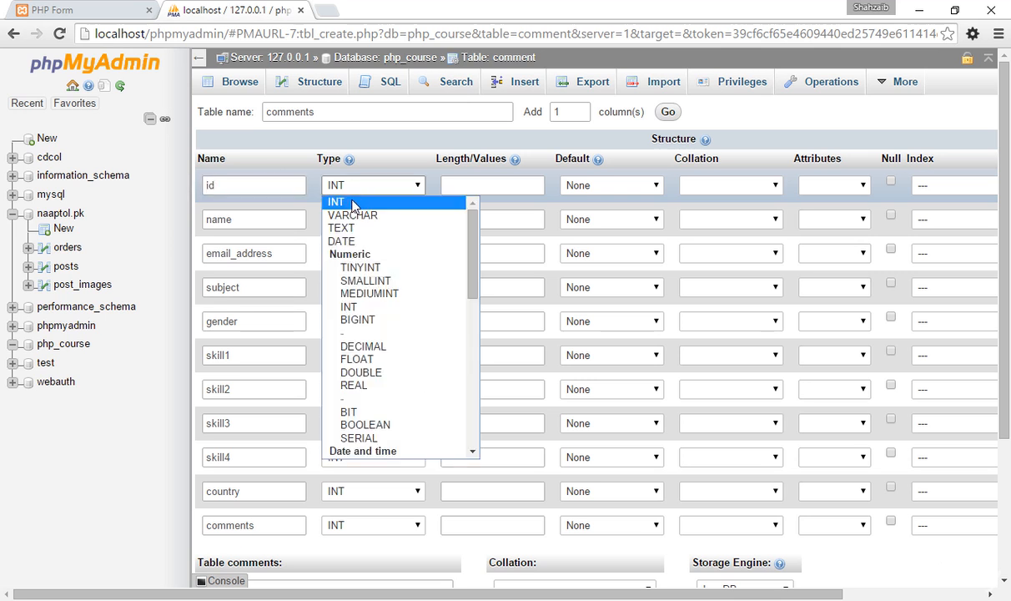
left_click(352, 204)
left_click(370, 219)
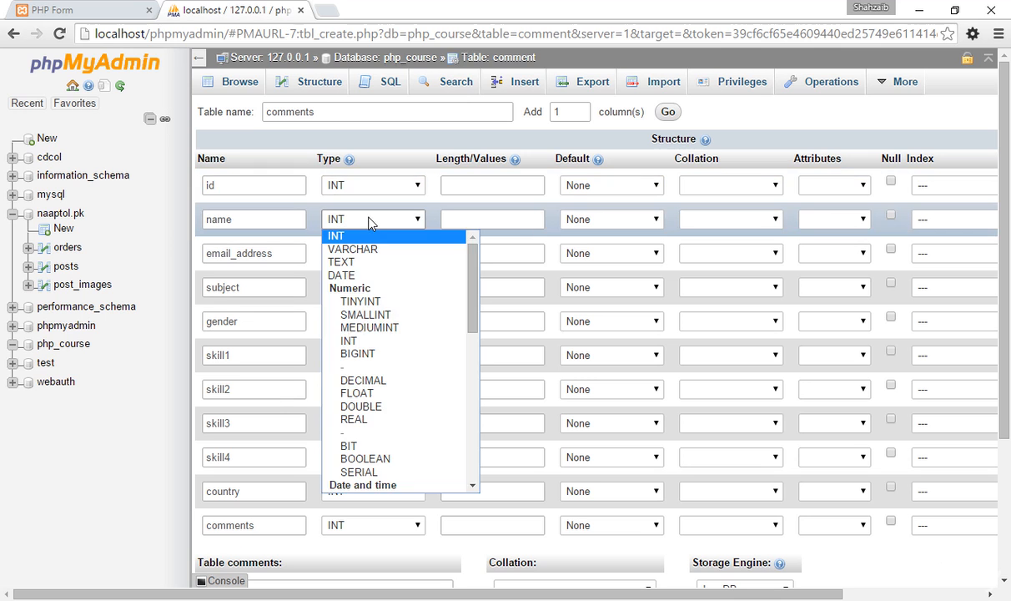
left_click(384, 265)
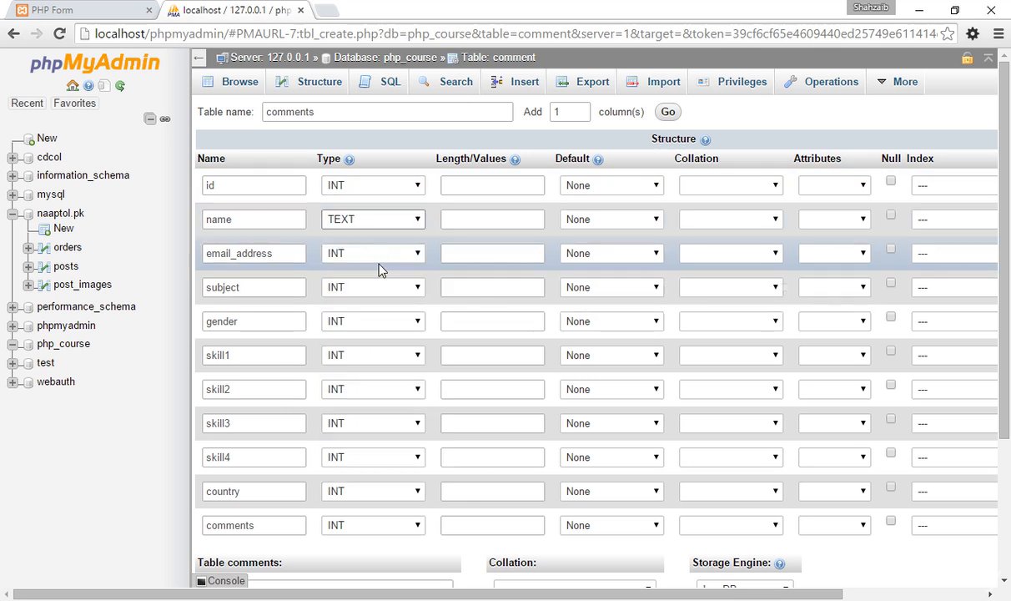
left_click(338, 255)
left_click(342, 297)
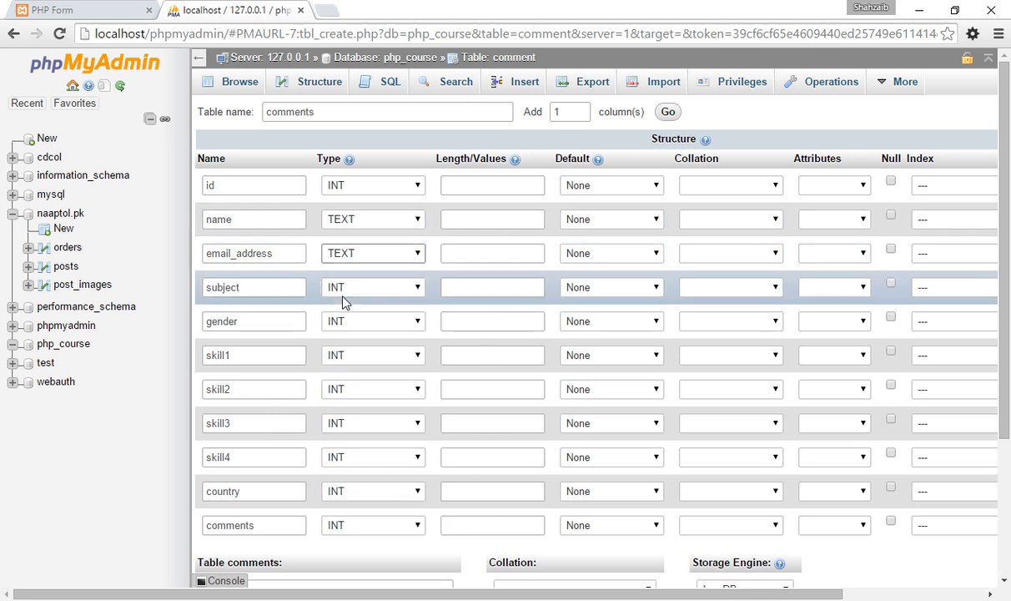
Step: Set the data type of the subject and gender columns to TEXT
left_click(348, 287)
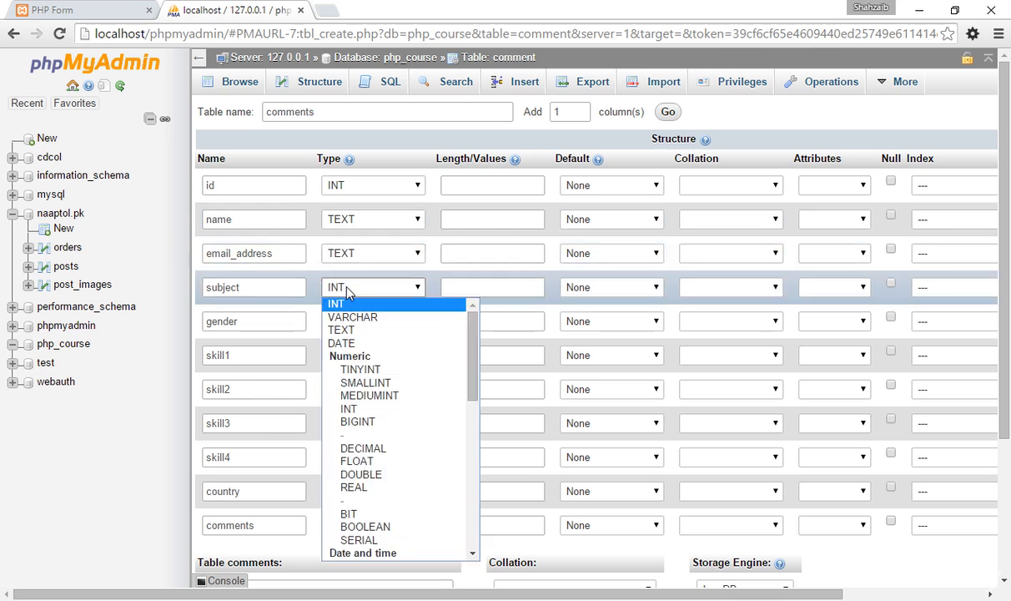
left_click(349, 330)
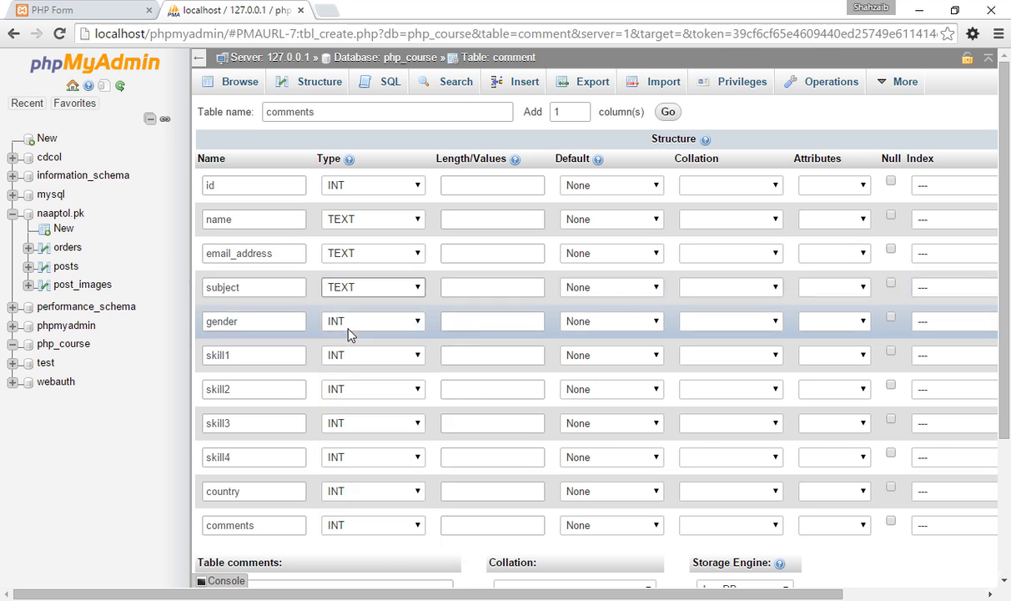
left_click(353, 330)
left_click(371, 376)
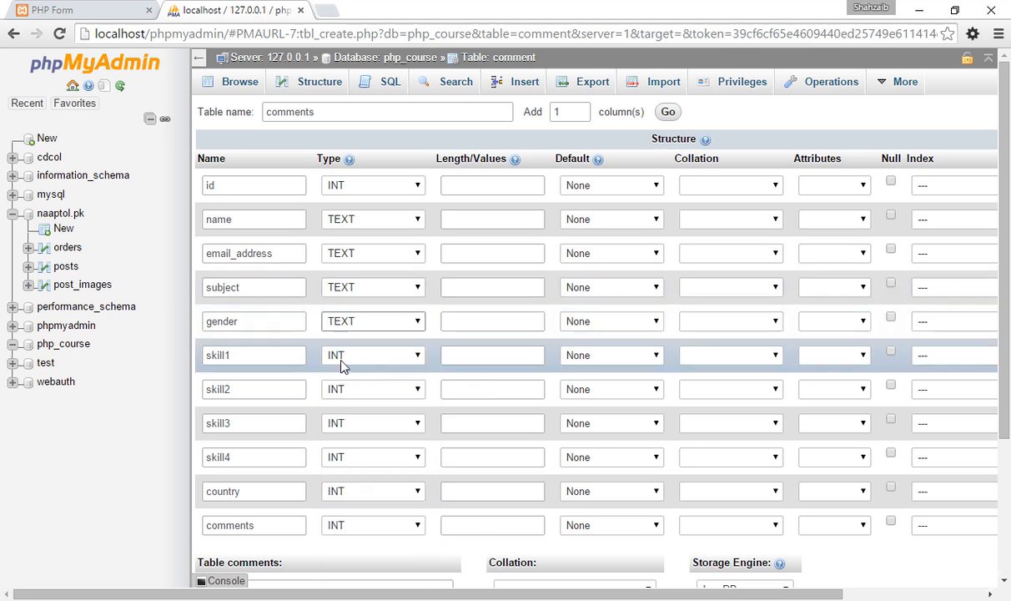
left_click(249, 320)
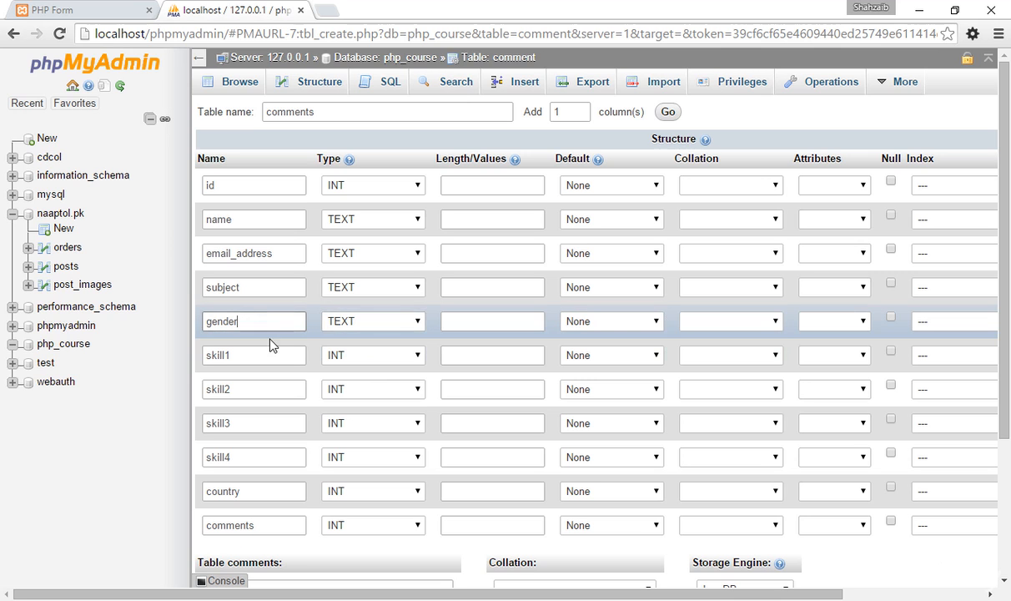
Step: Set the data type of the skill1, skill2, skill3 and skill4 columns to TEXT
left_click(334, 361)
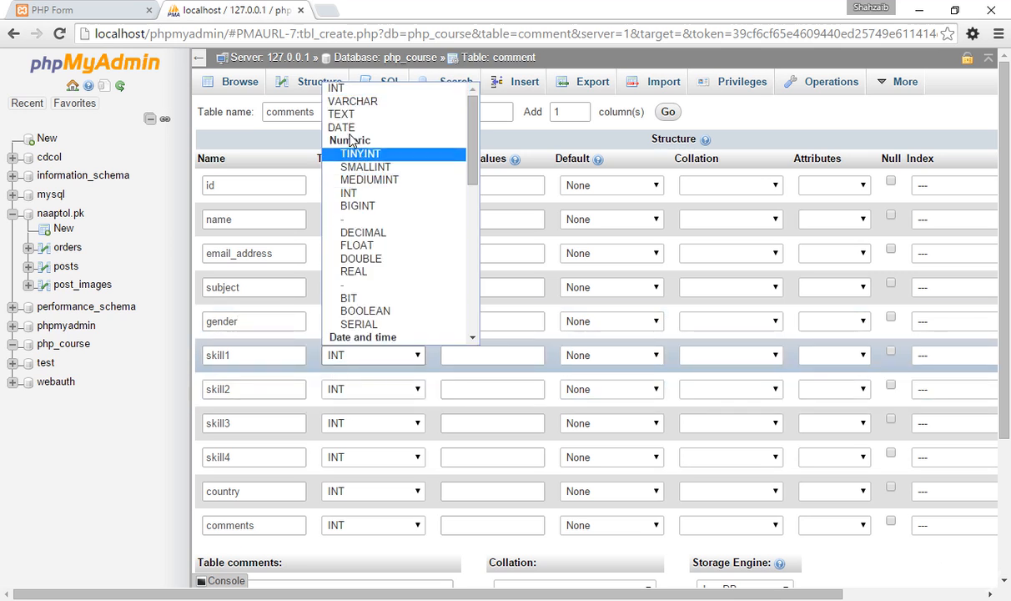
left_click(339, 102)
left_click(370, 390)
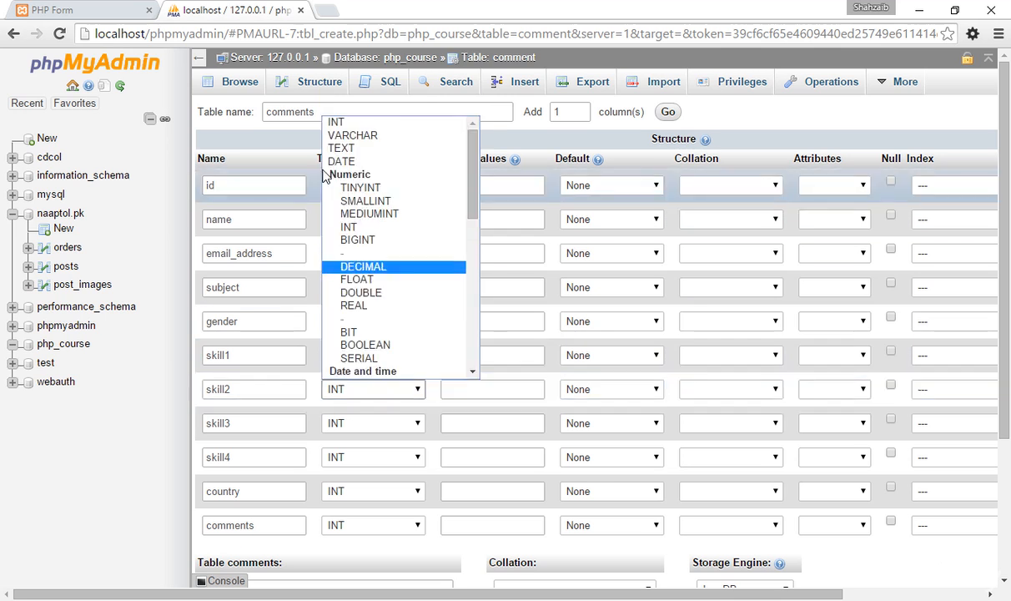
left_click(337, 150)
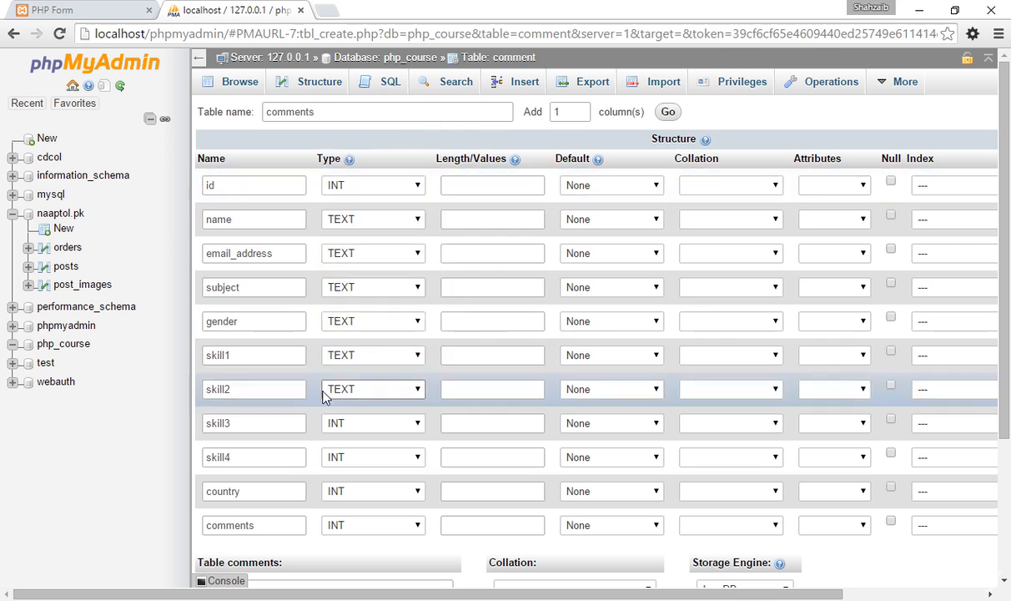
left_click(356, 423)
left_click(327, 185)
left_click(373, 458)
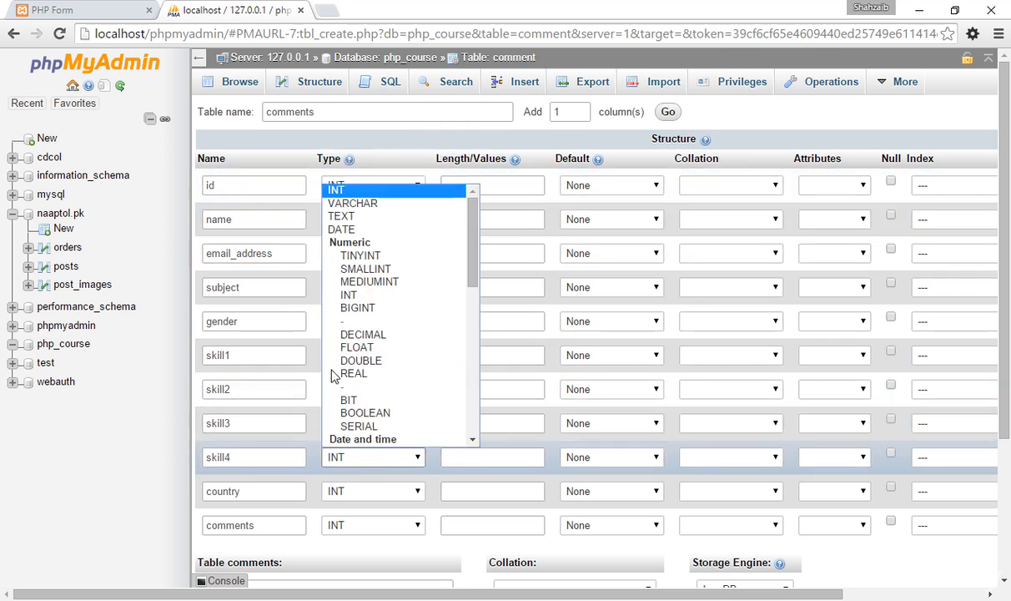
left_click(339, 215)
Step: Set the data type of the country and comments columns to TEXT
left_click(362, 492)
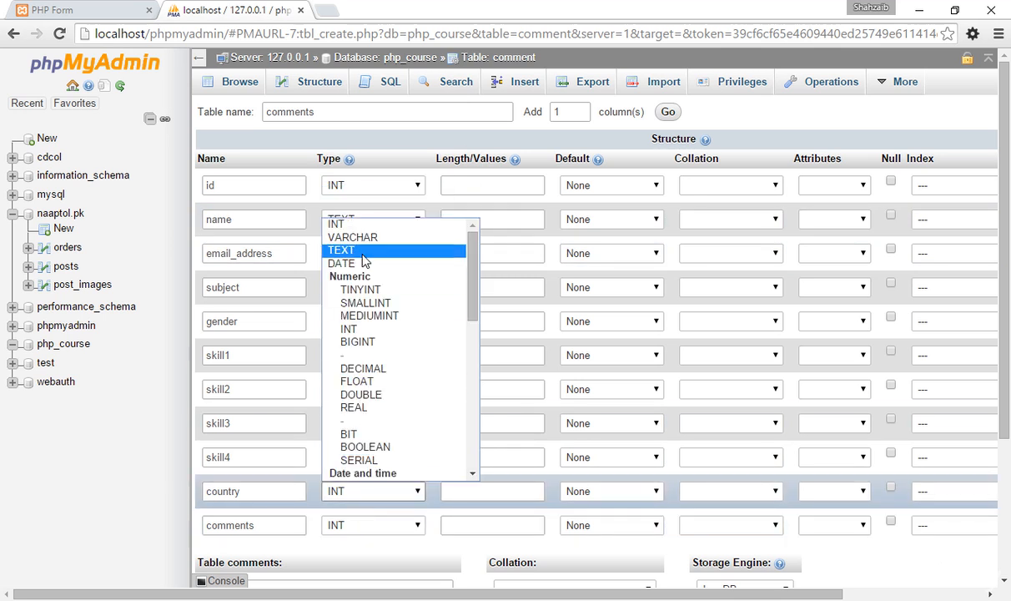
left_click(340, 249)
left_click(342, 524)
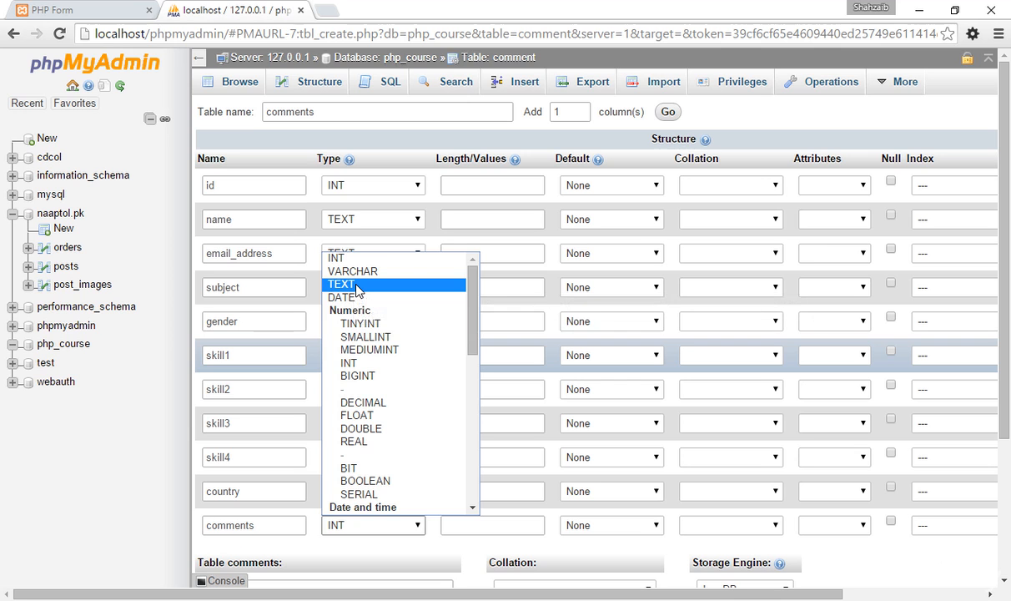
left_click(357, 285)
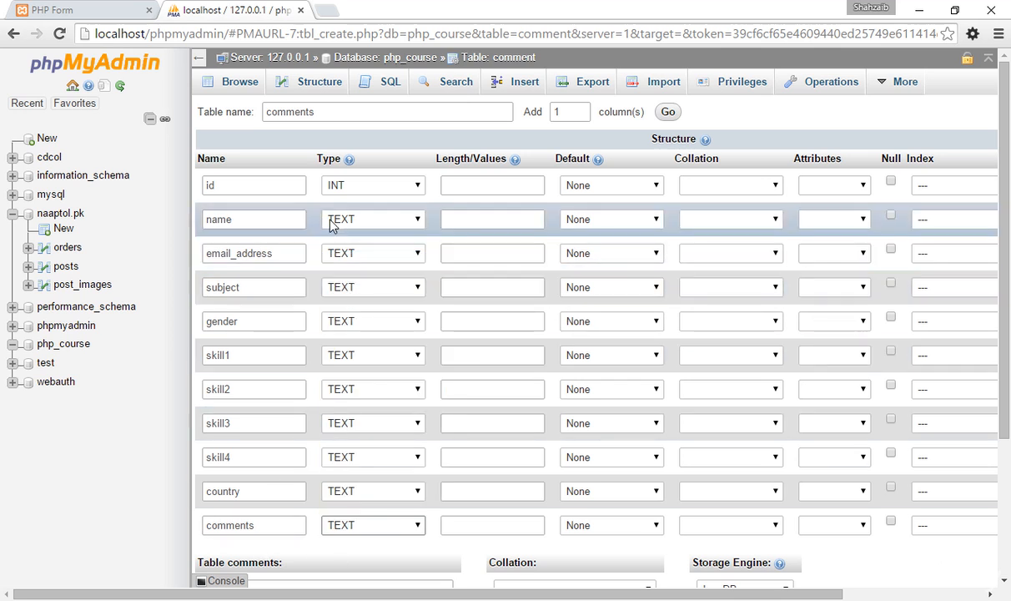
Step: Review the column names from id down to skill3 along with their assigned data types
left_click(347, 263)
left_click(348, 265)
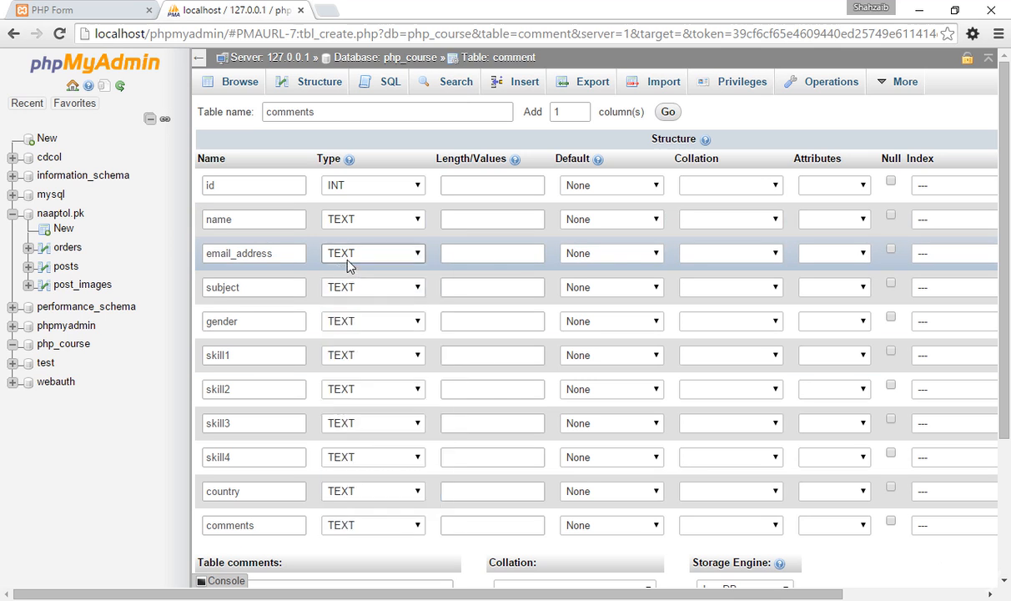
left_click(256, 254)
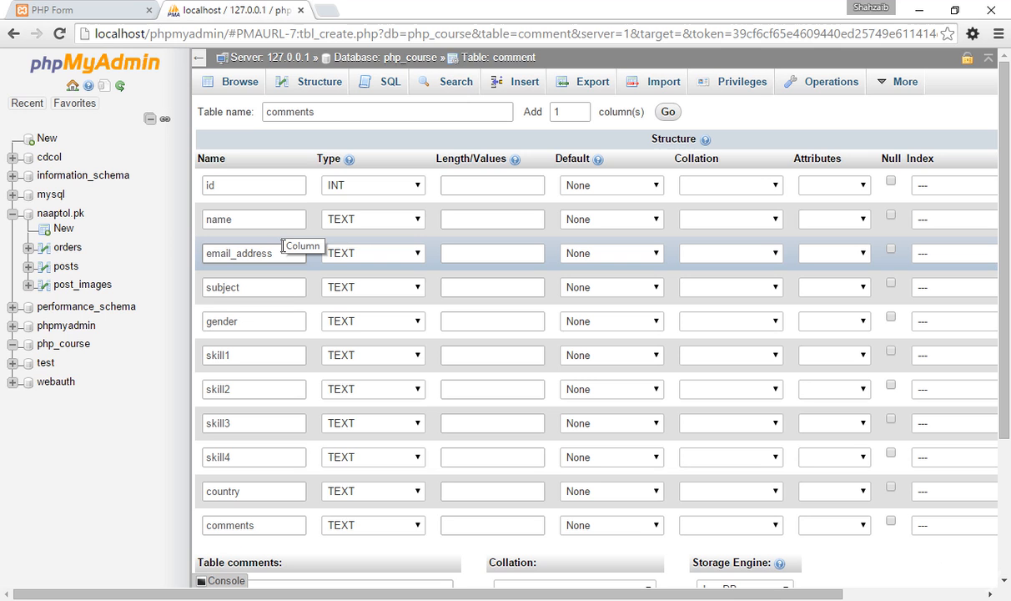
left_click(247, 185)
left_click(253, 219)
left_click(255, 252)
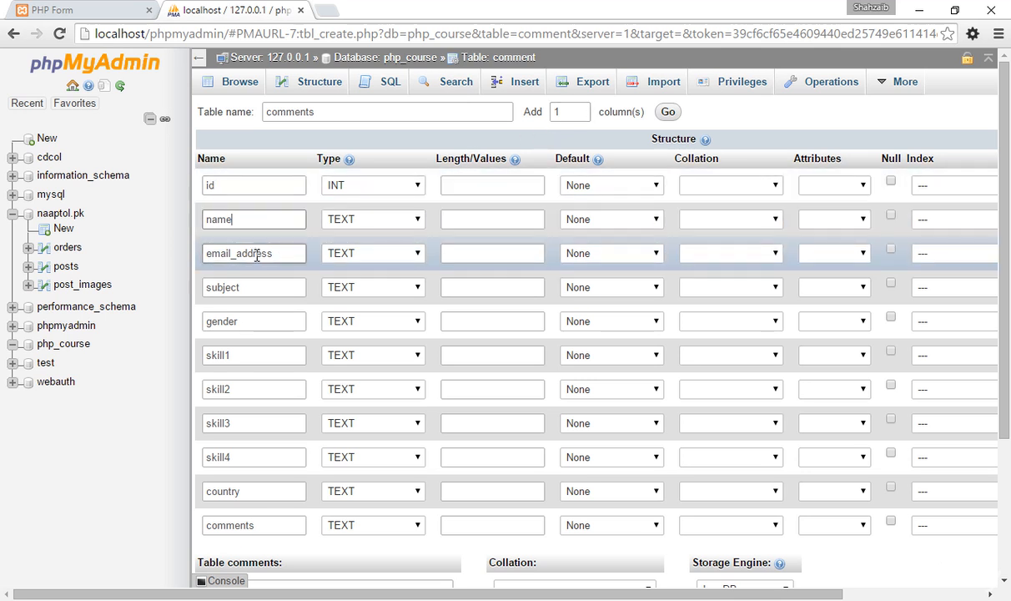
left_click(244, 289)
left_click(253, 321)
left_click(243, 354)
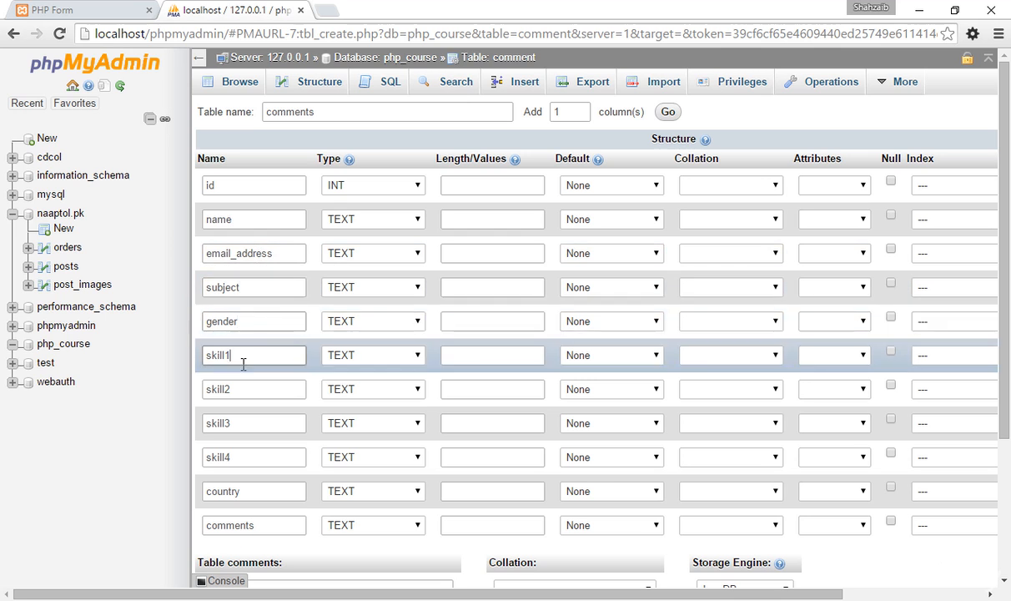
left_click(248, 389)
left_click(255, 423)
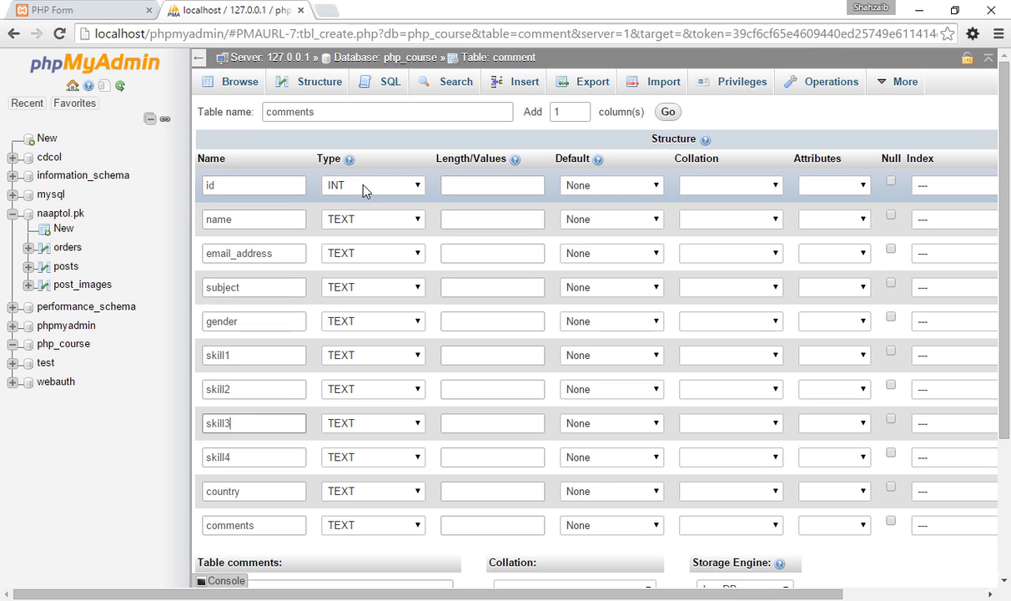
left_click(362, 230)
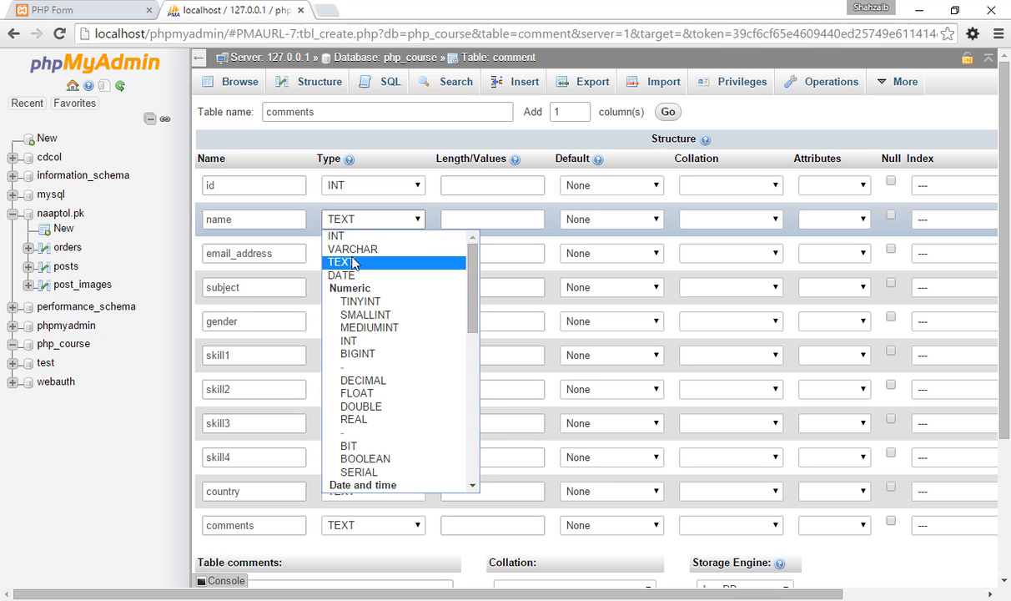
left_click(337, 249)
left_click(381, 229)
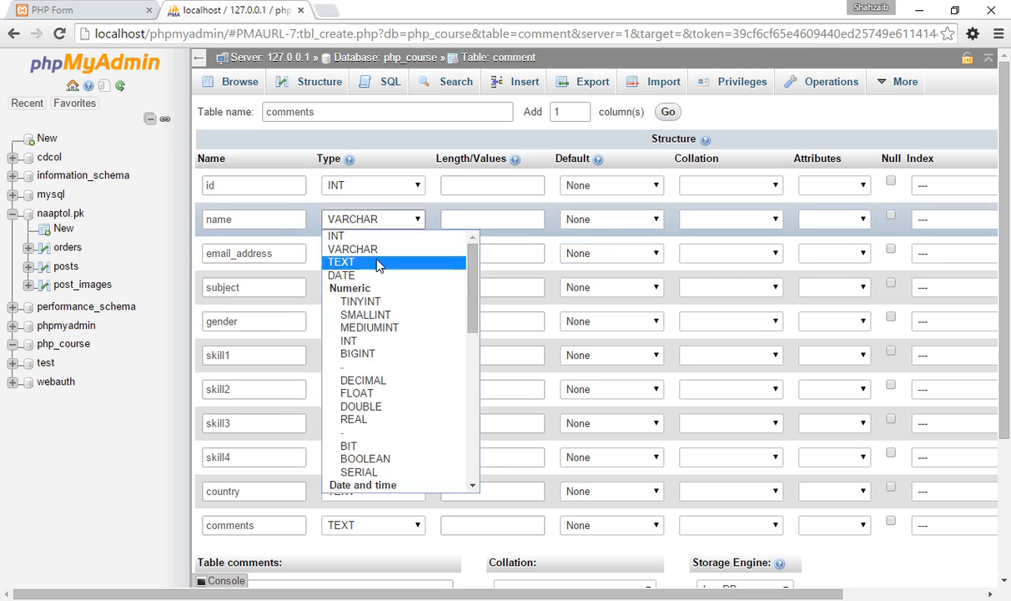
left_click(377, 261)
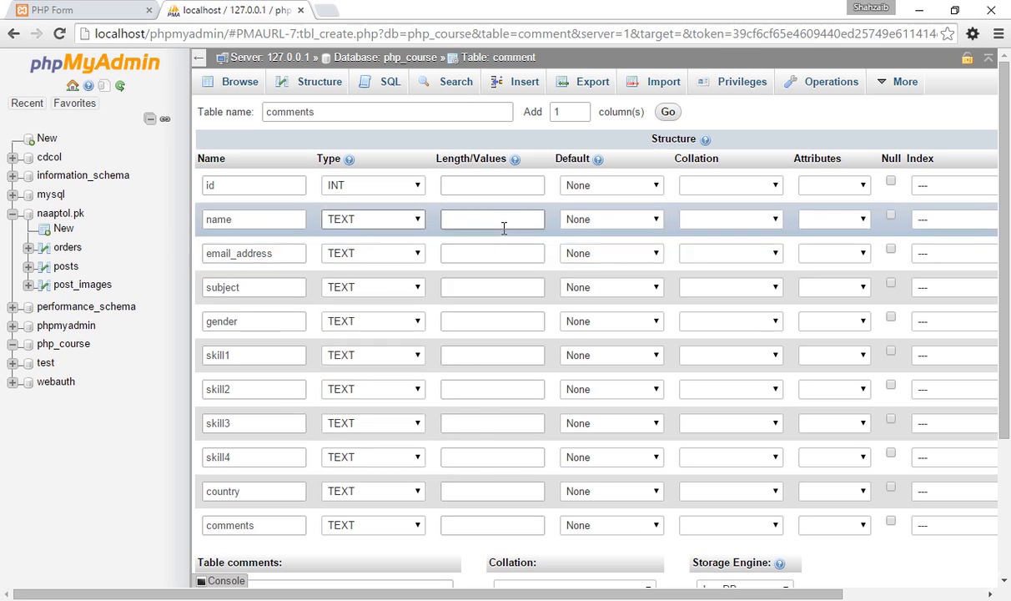
Step: Examine the id column's Default setting, the remaining column attributes and the PHP form's fields
left_click(584, 185)
left_click(605, 187)
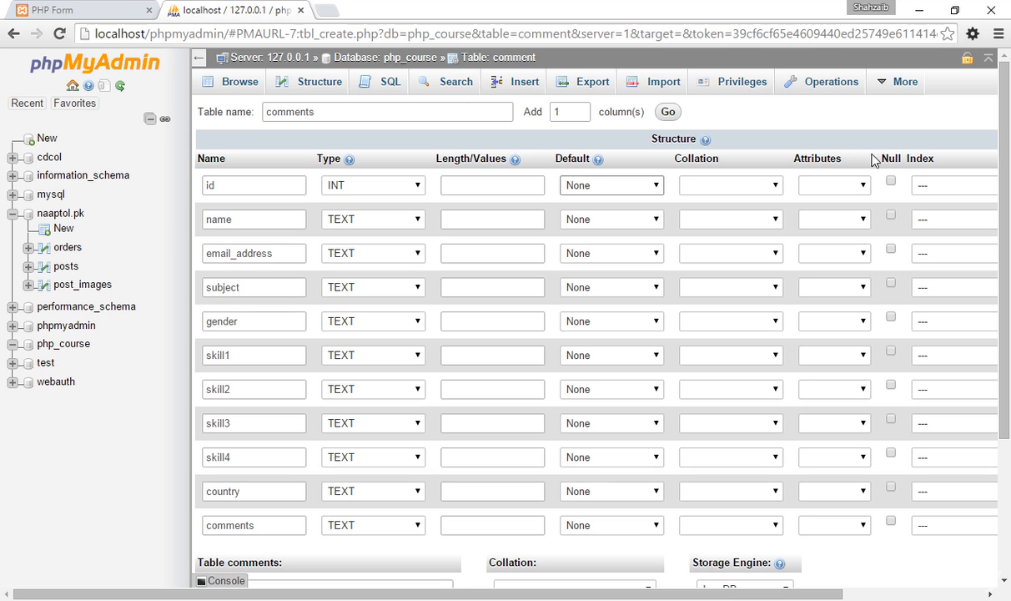
left_click_drag(440, 592, 446, 592)
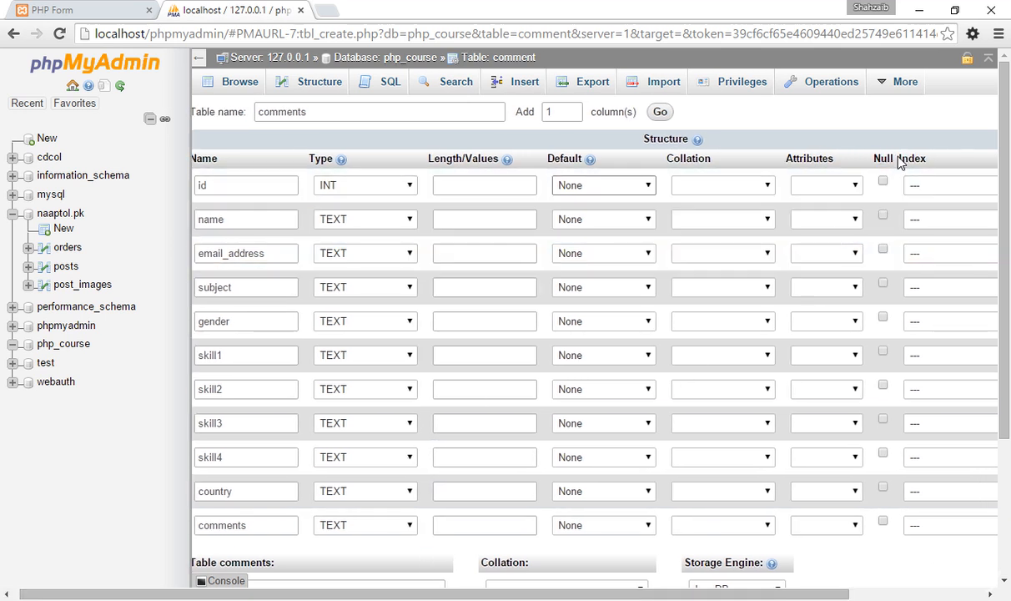
scroll(684, 534, "right", 2)
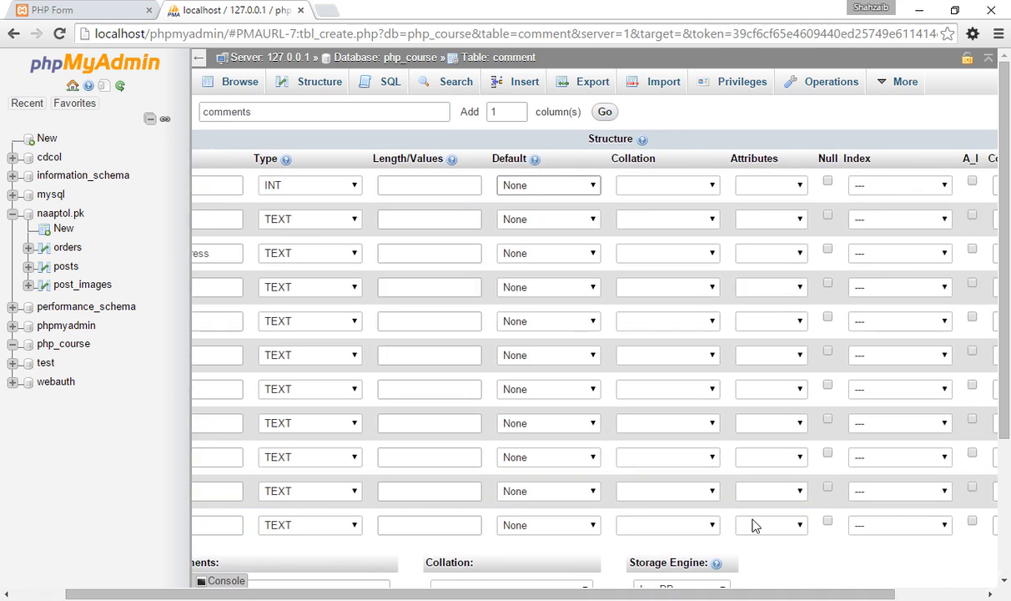
left_click_drag(646, 596, 594, 597)
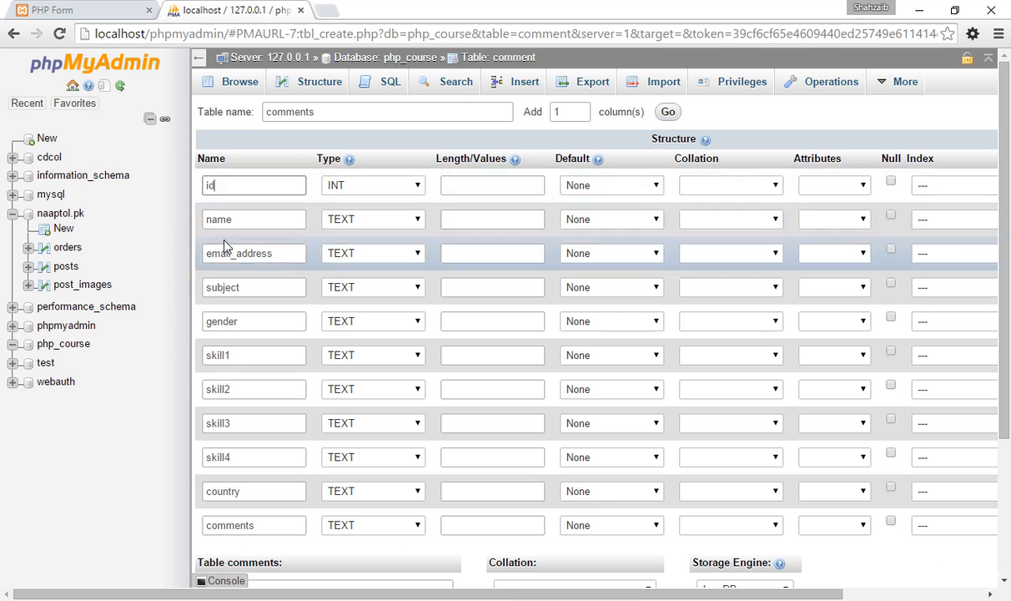
left_click(100, 12)
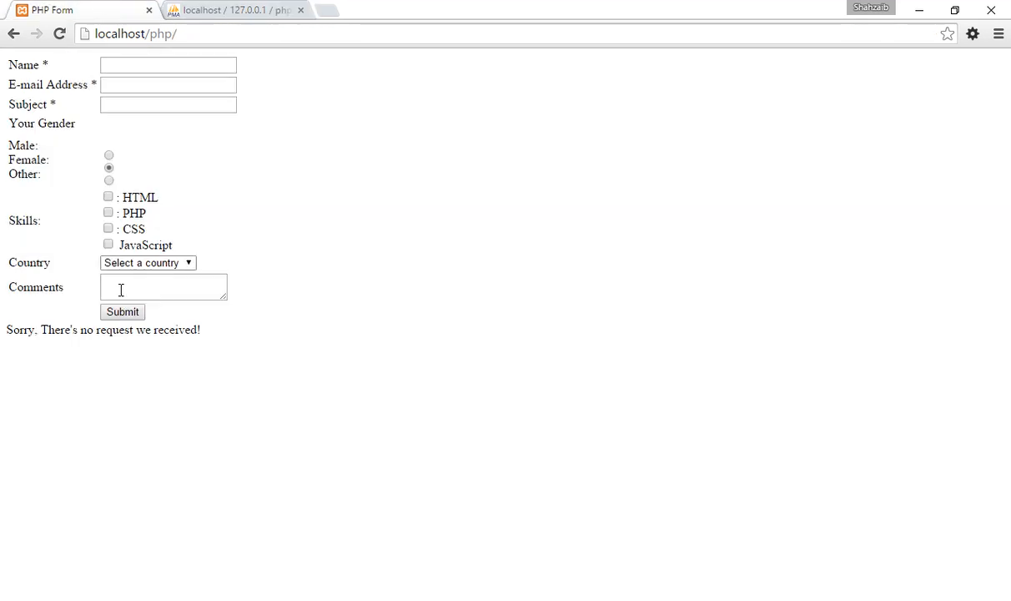
left_click(192, 10)
left_click(229, 188)
left_click_drag(228, 189, 198, 199)
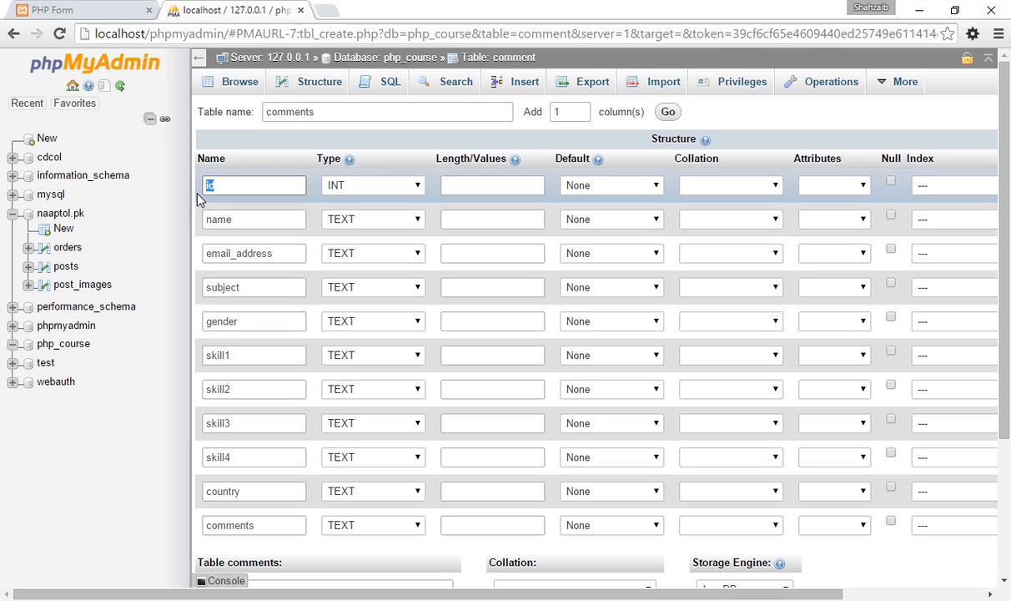
left_click(248, 181)
Step: Make the id column the PRIMARY index without a size and enable auto-increment (A_I) for it
left_click_drag(601, 591, 610, 592)
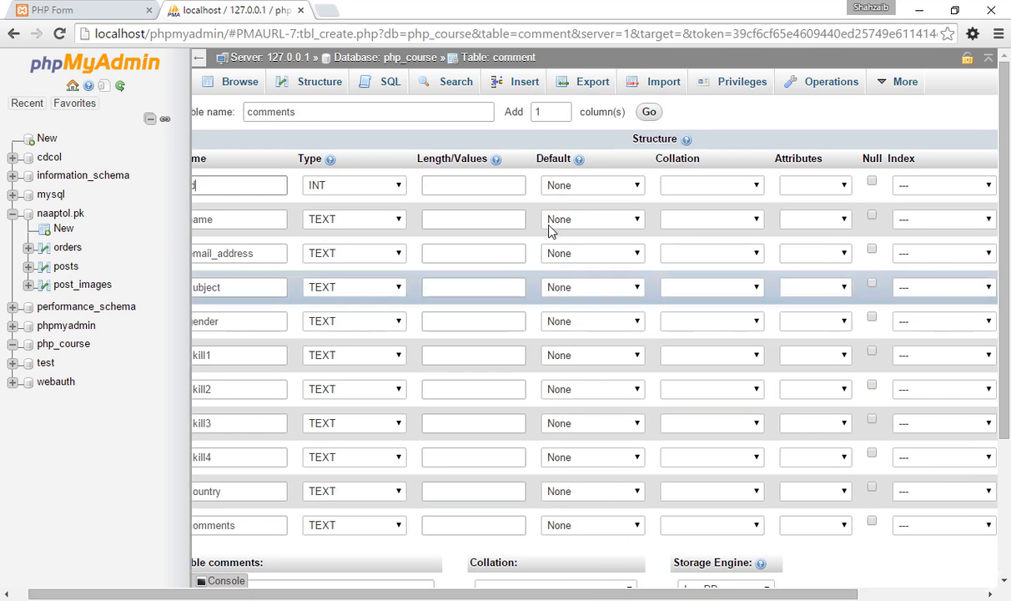
left_click(959, 185)
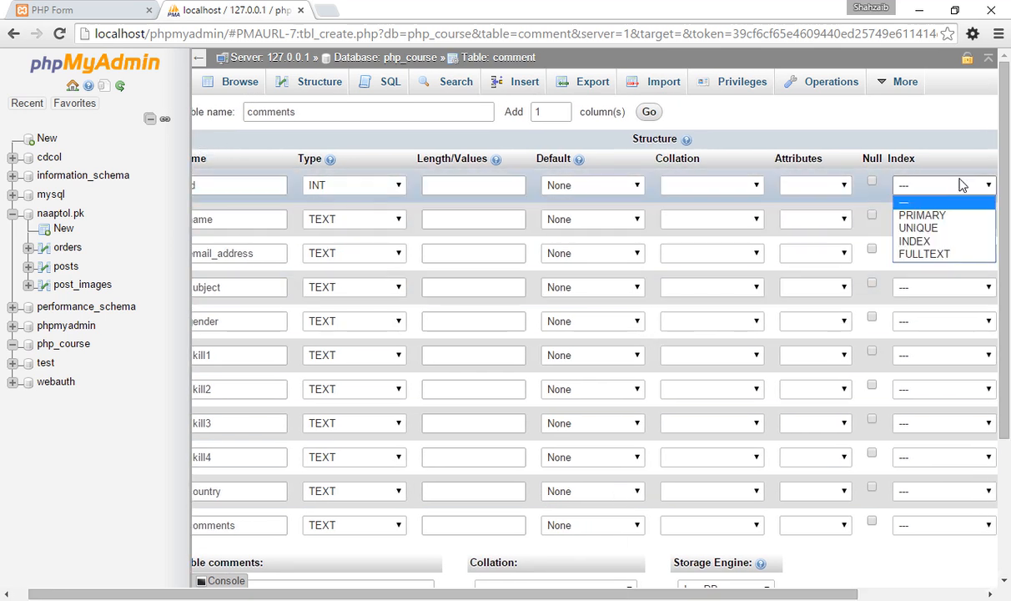
left_click(933, 217)
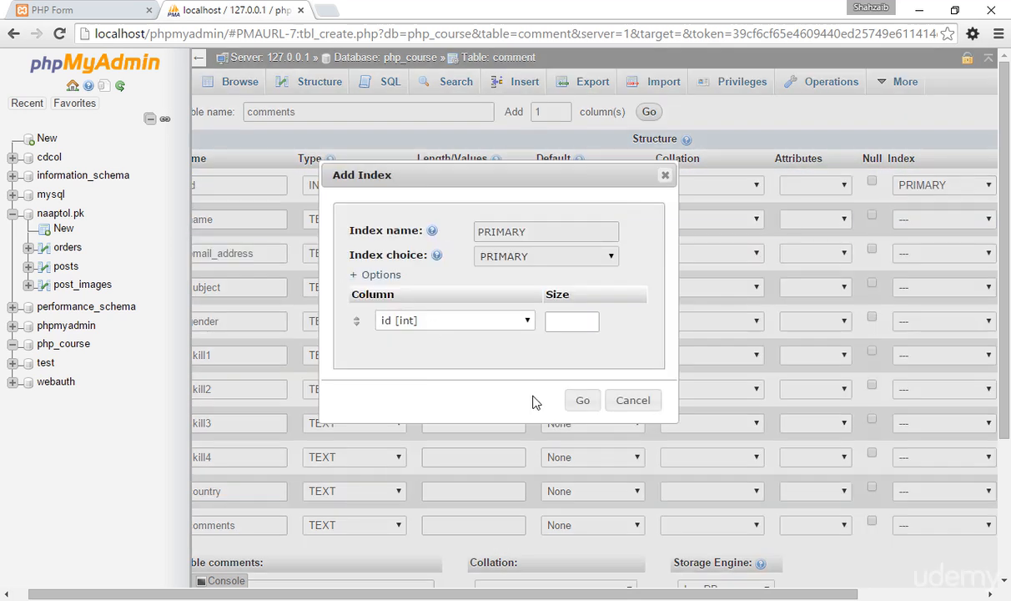
left_click(555, 322)
left_click(584, 402)
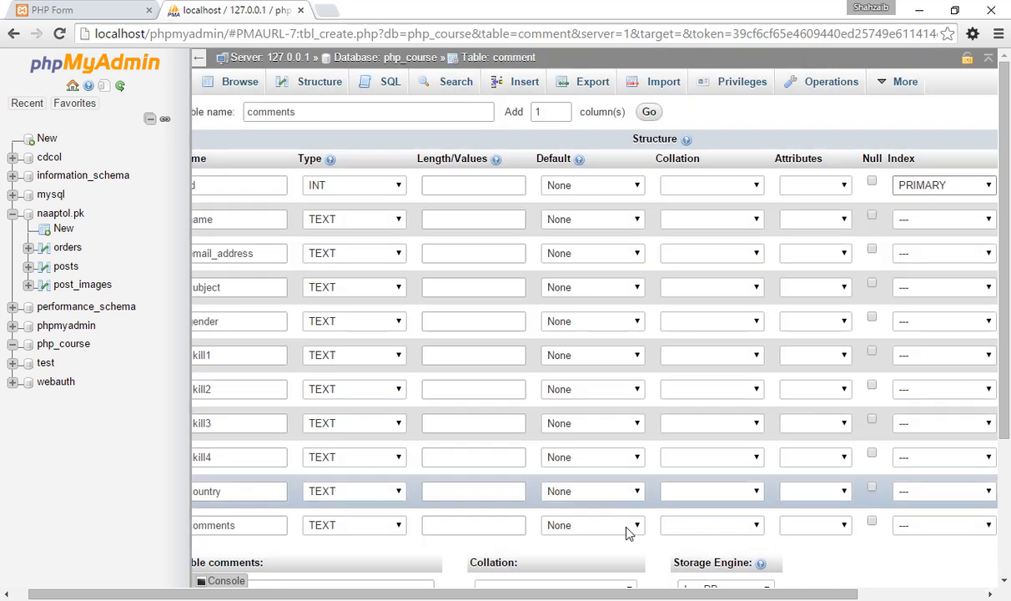
left_click_drag(652, 594, 706, 594)
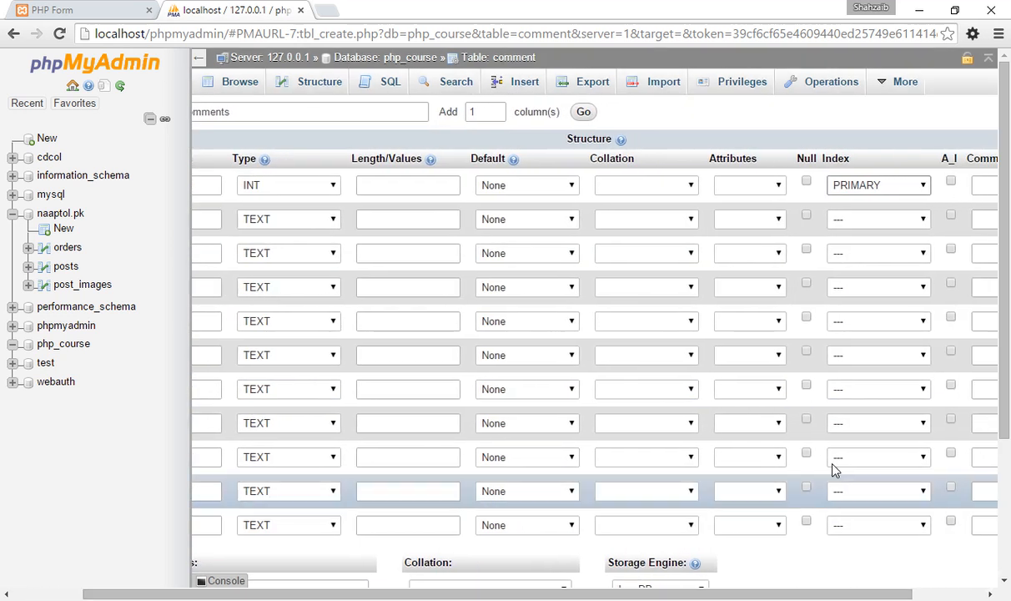
left_click(950, 181)
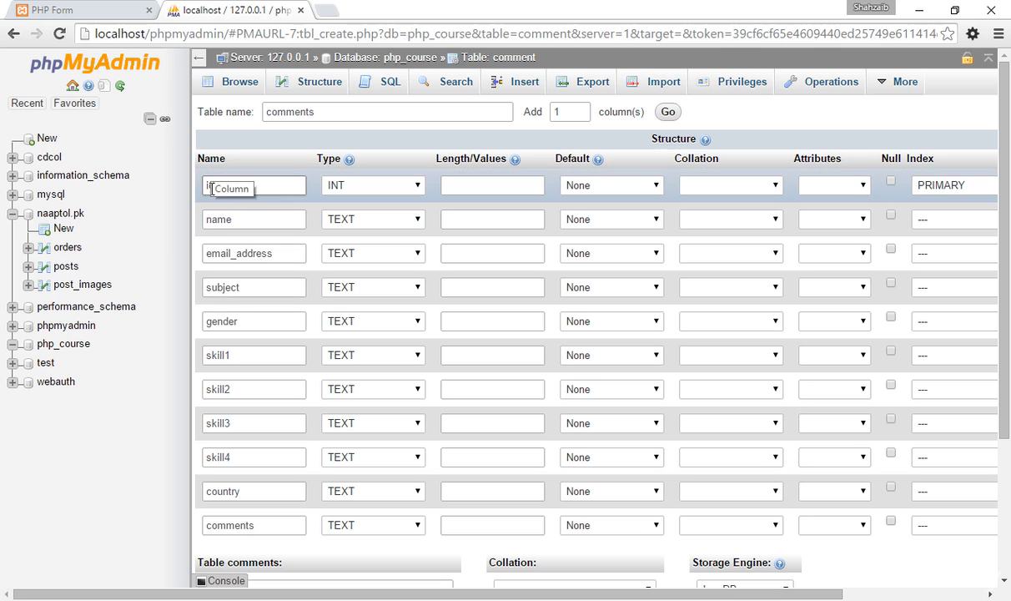
Step: Check the PHP form's fields against the column names of the comments table
left_click(25, 12)
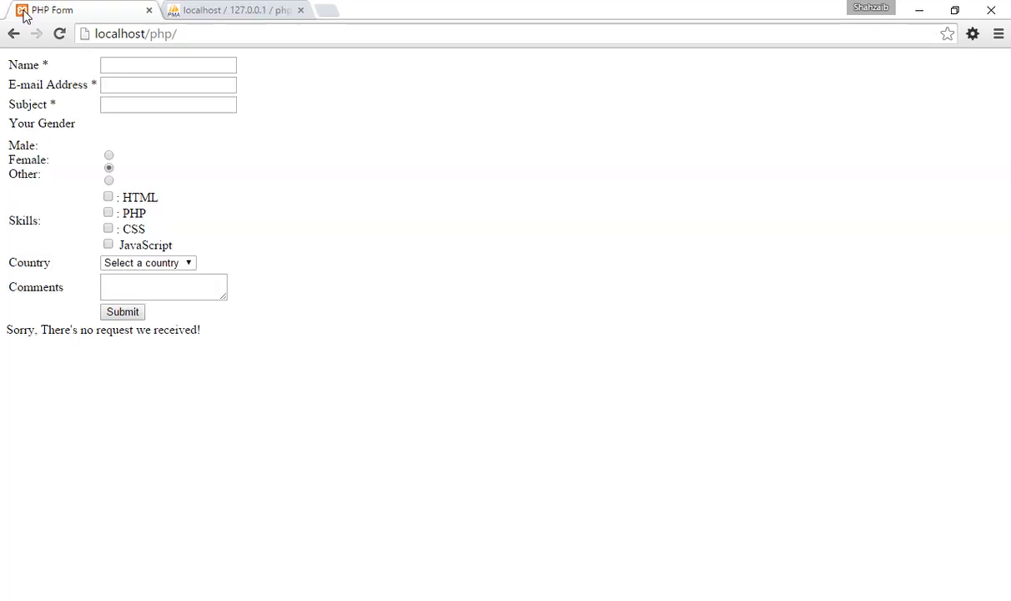
left_click(118, 85)
left_click(112, 106)
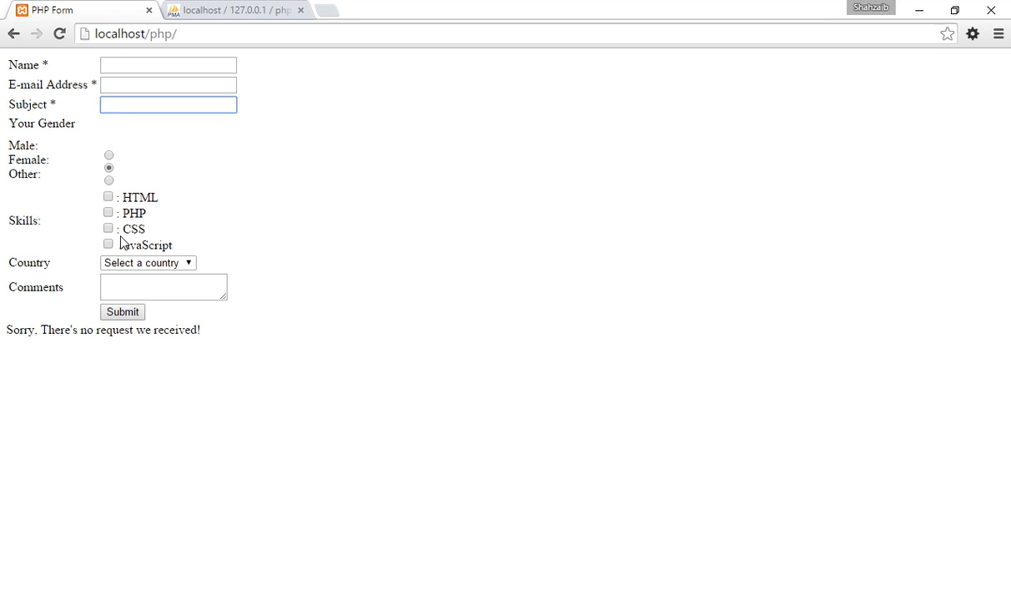
left_click(177, 9)
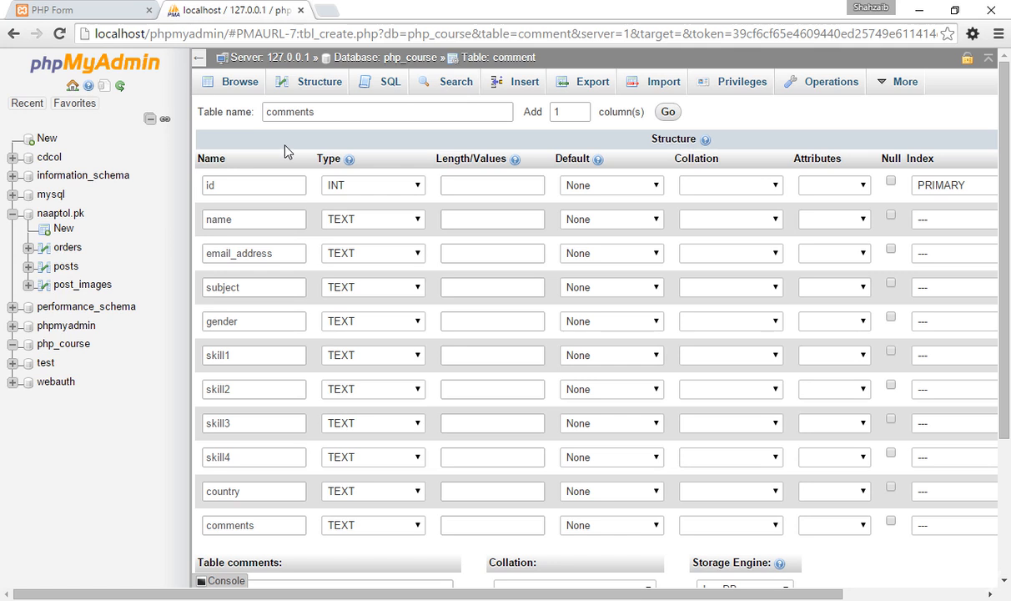
Step: Review the id column's auto-increment setting and its index choices, keeping PRIMARY selected
left_click_drag(530, 595, 648, 596)
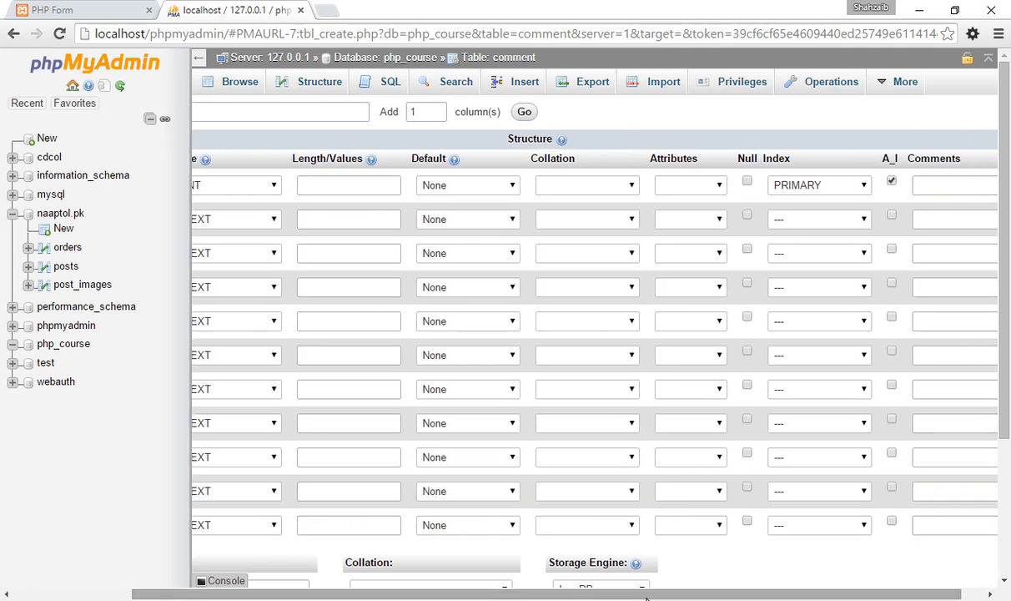
left_click(892, 183)
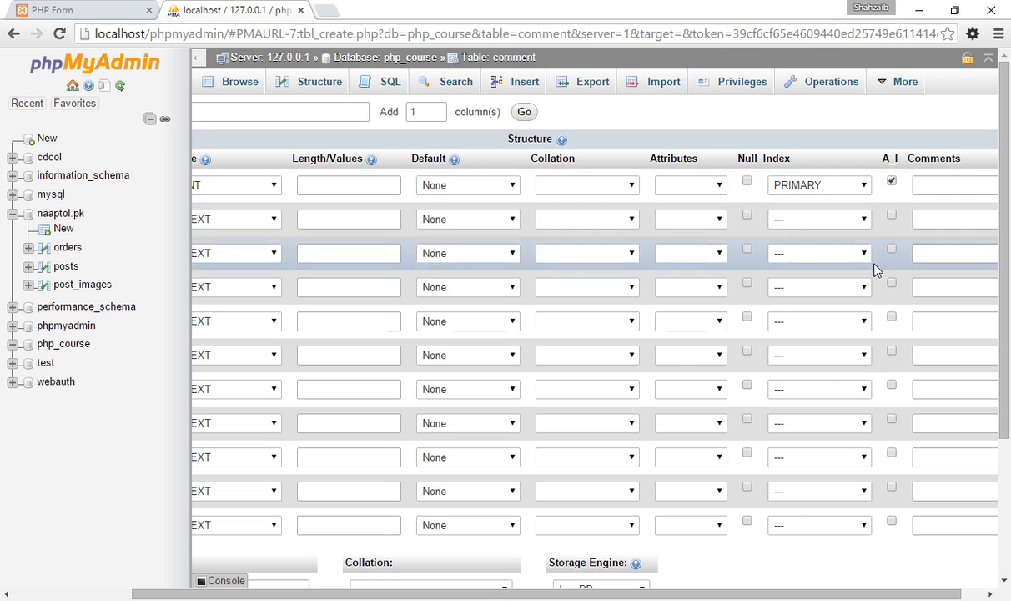
left_click(845, 193)
left_click(835, 217)
left_click(808, 187)
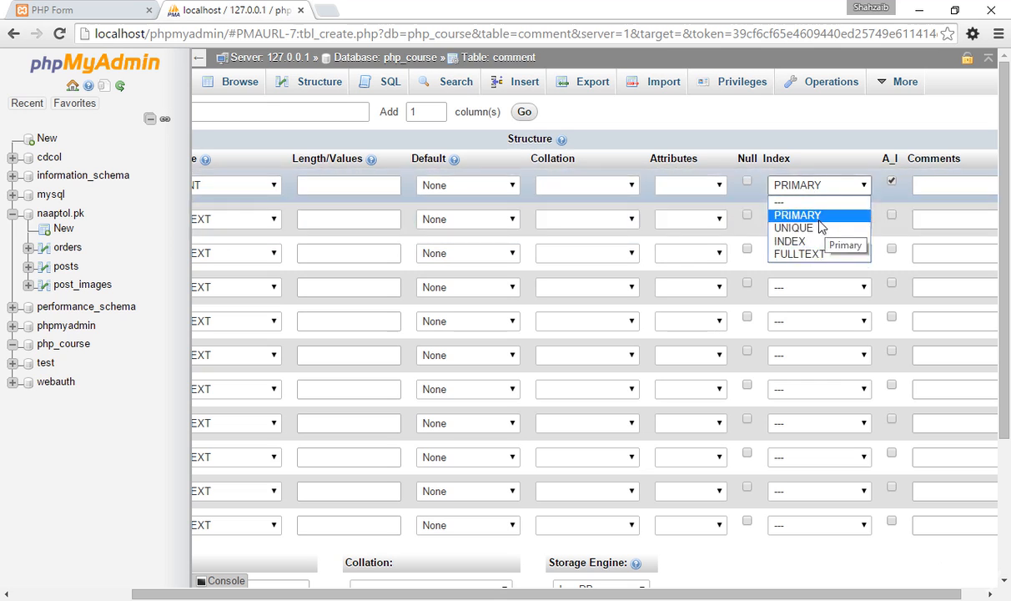
left_click(816, 214)
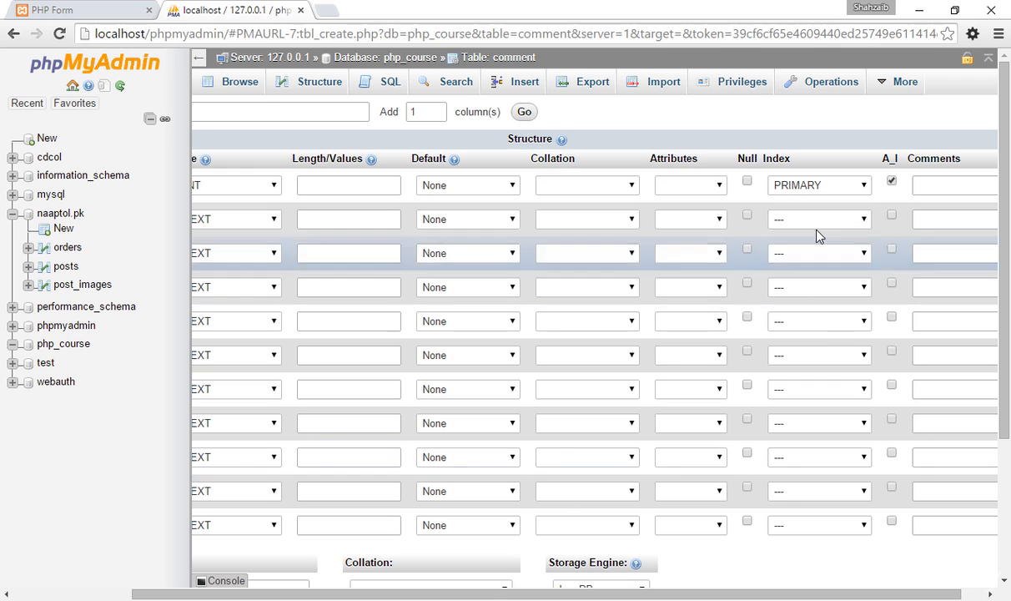
left_click(814, 190)
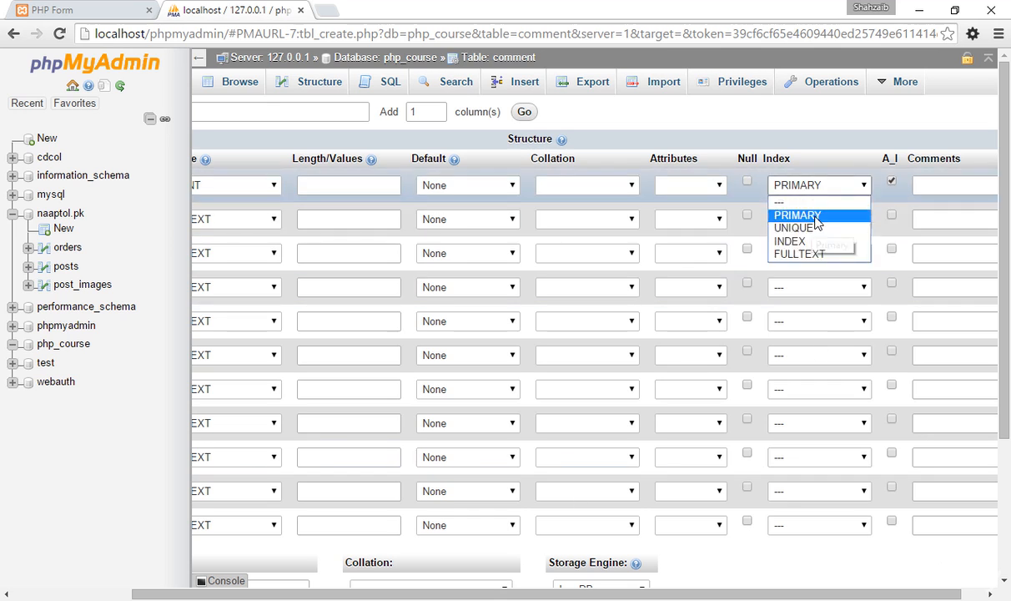
left_click(817, 217)
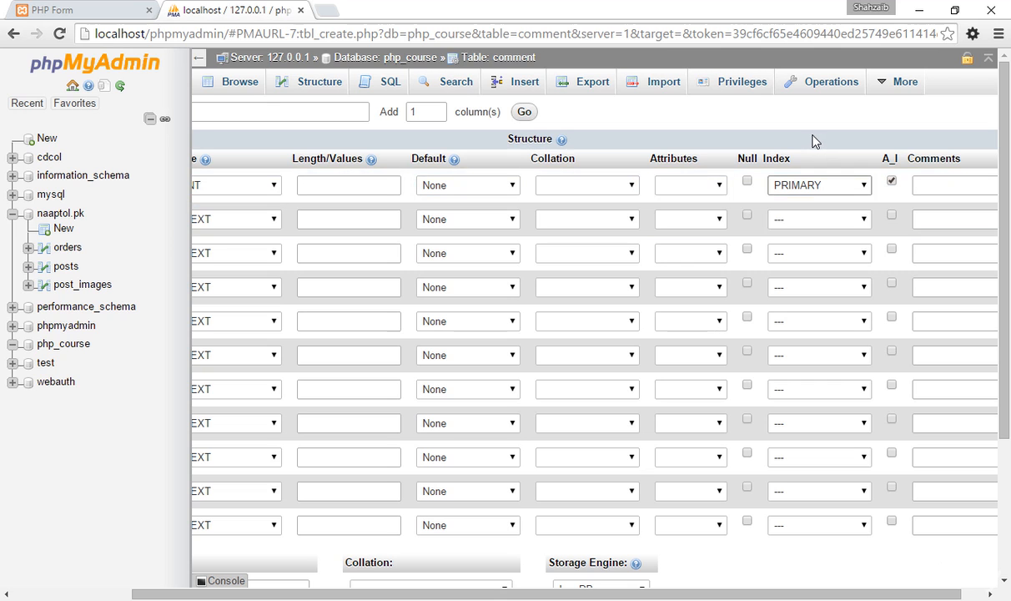
left_click(793, 185)
left_click(793, 186)
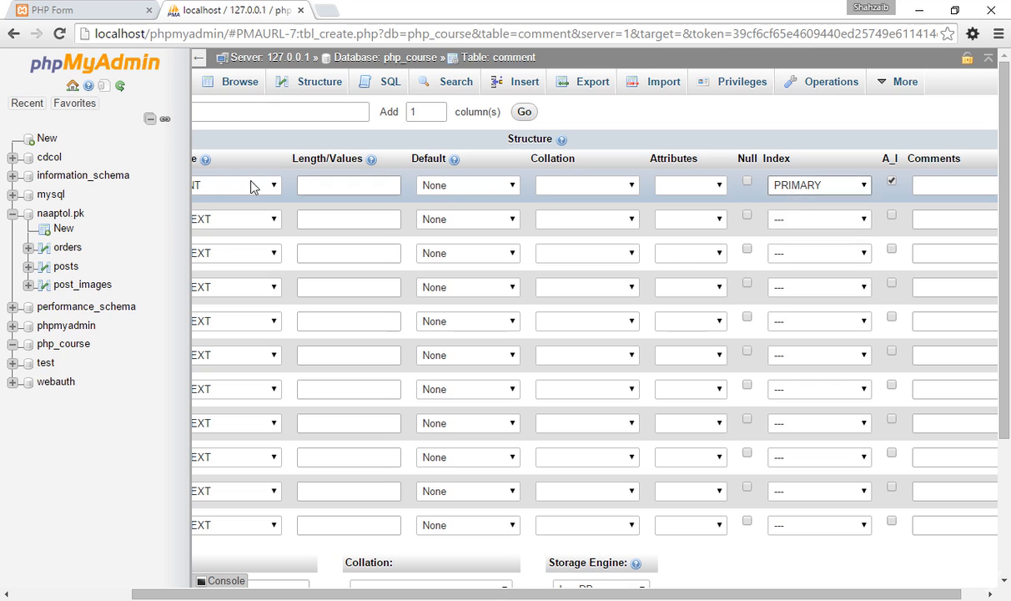
left_click(821, 187)
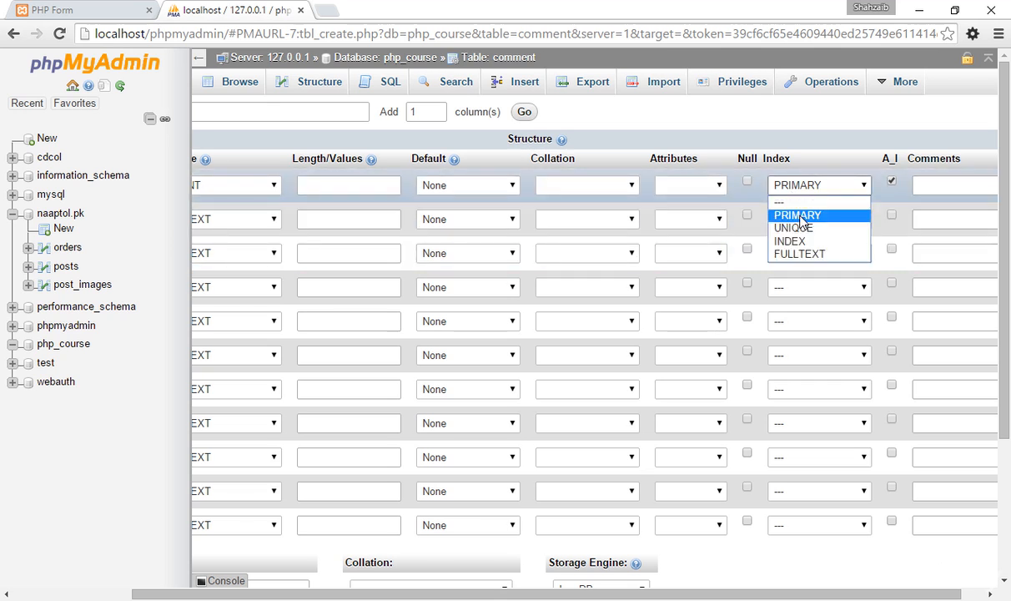
left_click(799, 217)
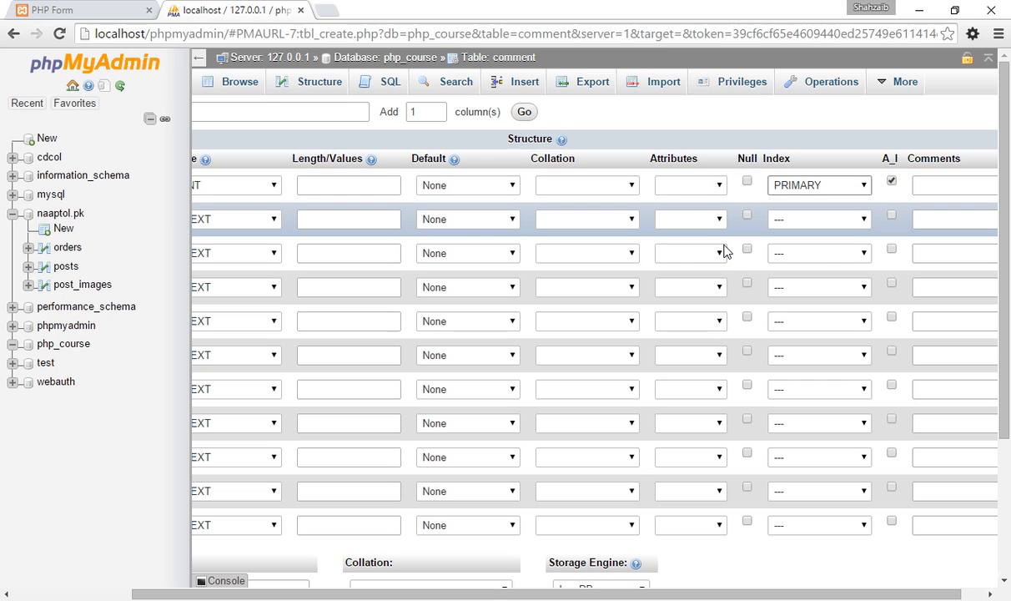
Step: Review the storage engine choices for the comments table and keep InnoDB selected
scroll(567, 448, "down", 2)
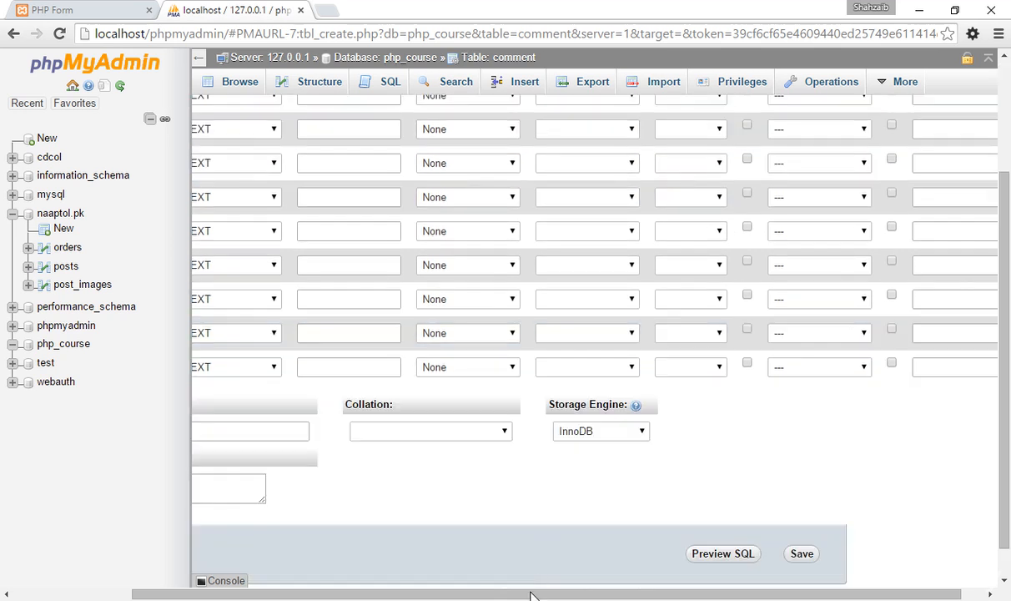
left_click_drag(646, 594, 601, 594)
left_click(643, 435)
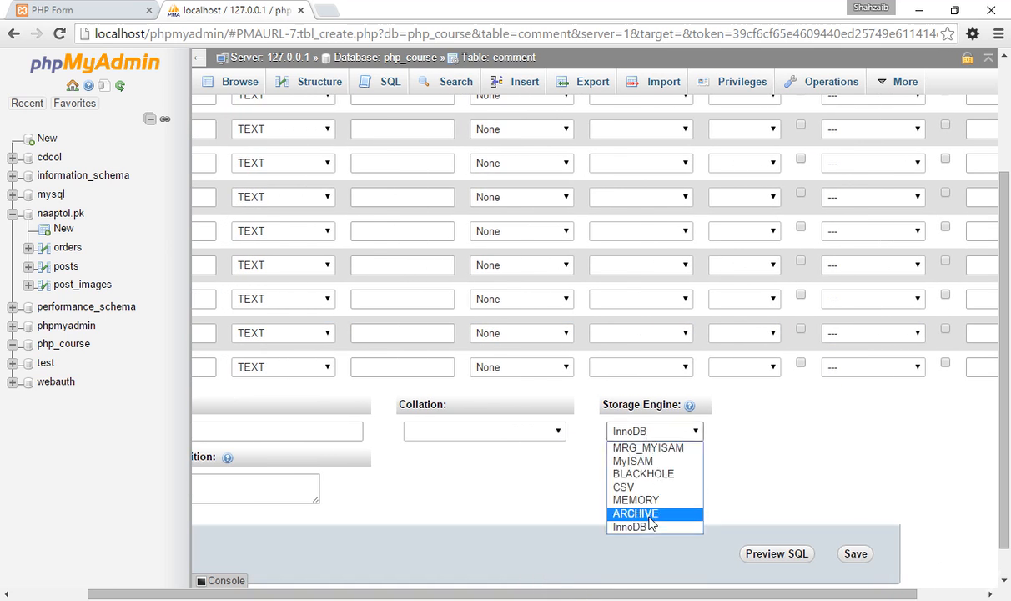
left_click(649, 527)
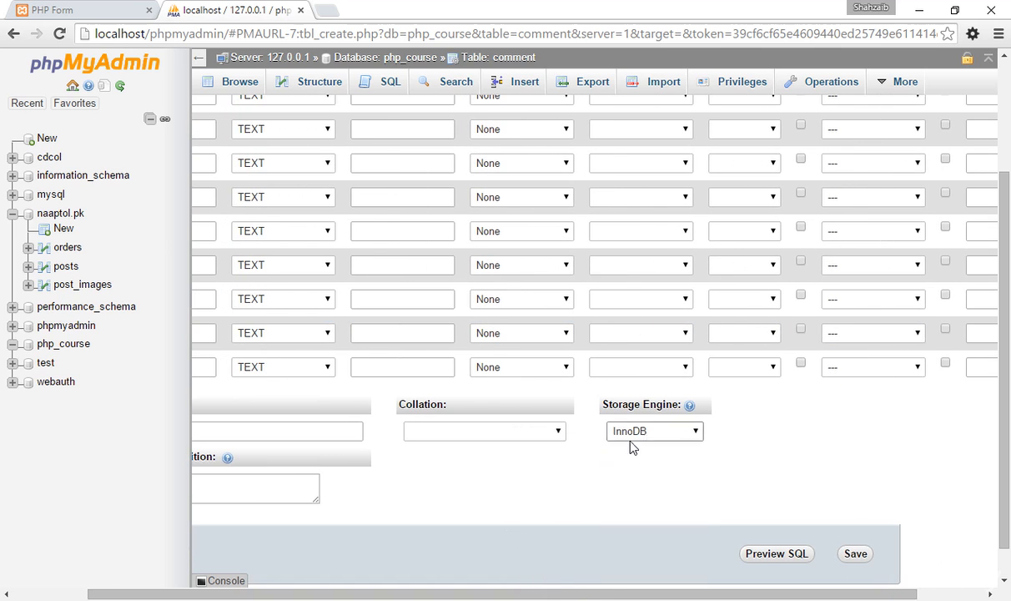
Step: Recheck the column names and types, and keep PRIMARY as the id column's index
left_click_drag(517, 593, 441, 593)
scroll(320, 468, "up", 2)
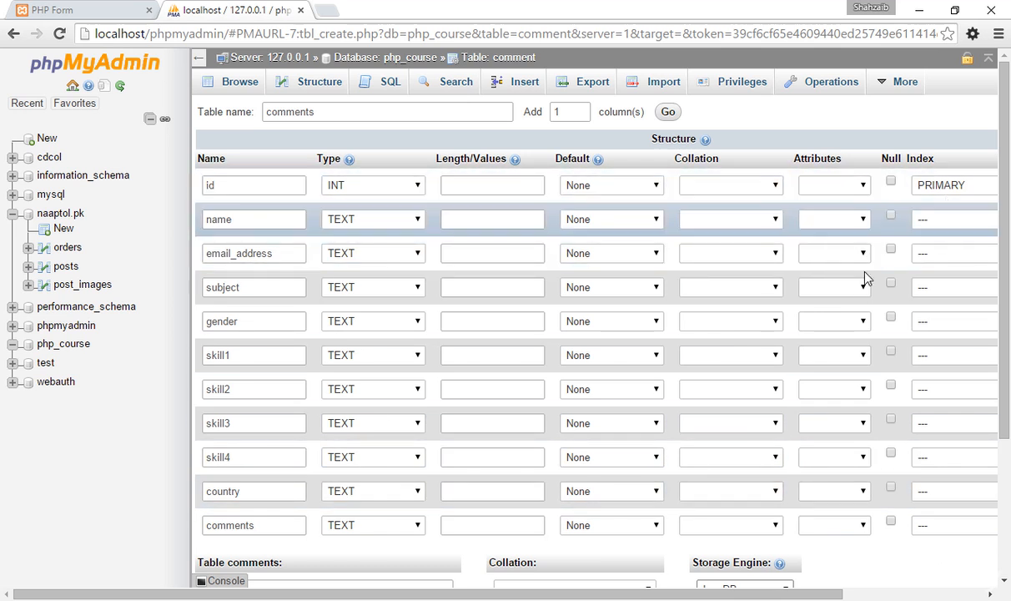
left_click_drag(722, 595, 864, 594)
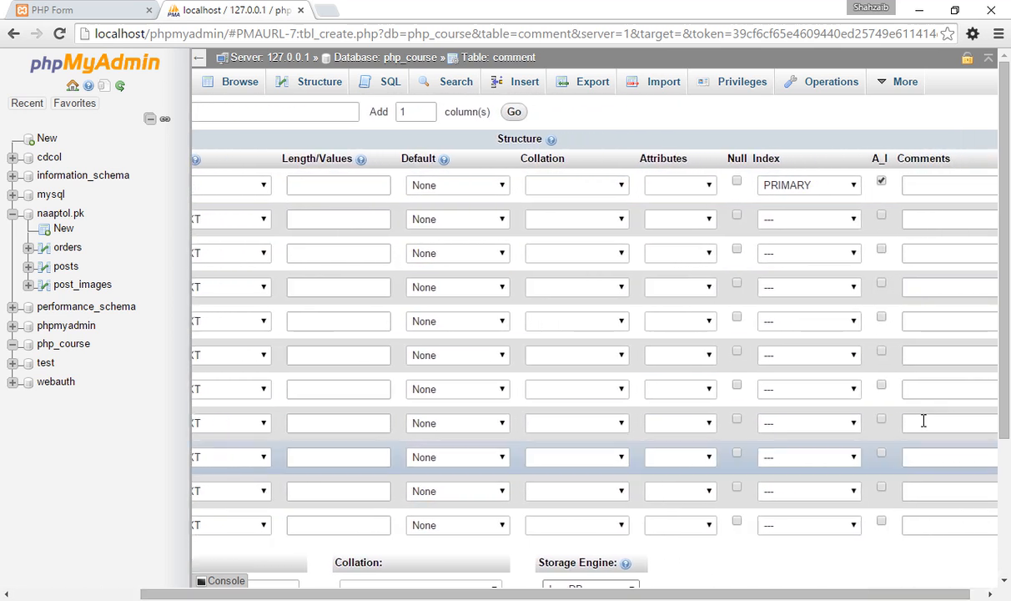
left_click(815, 189)
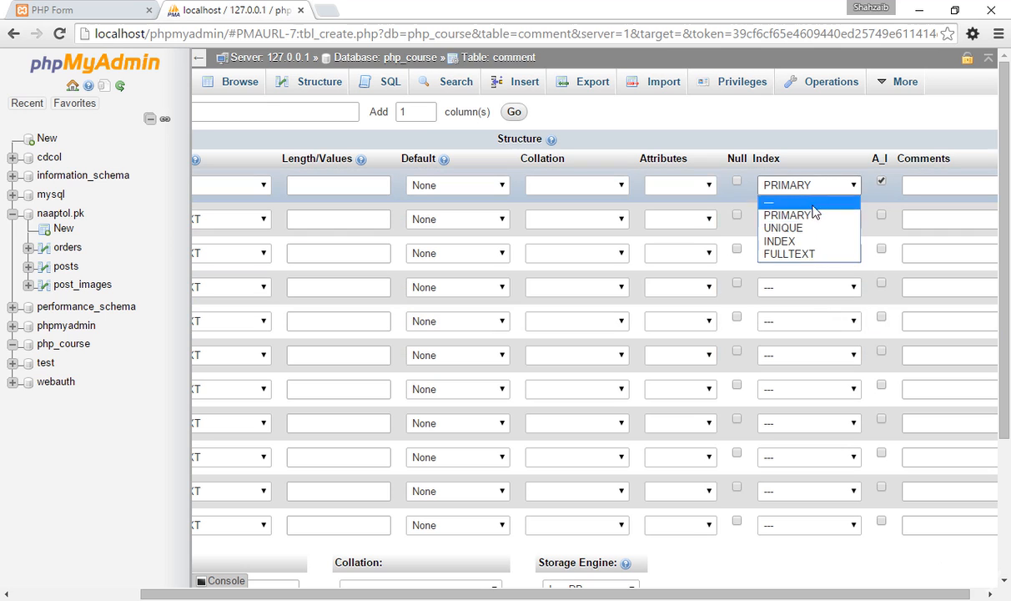
left_click(813, 216)
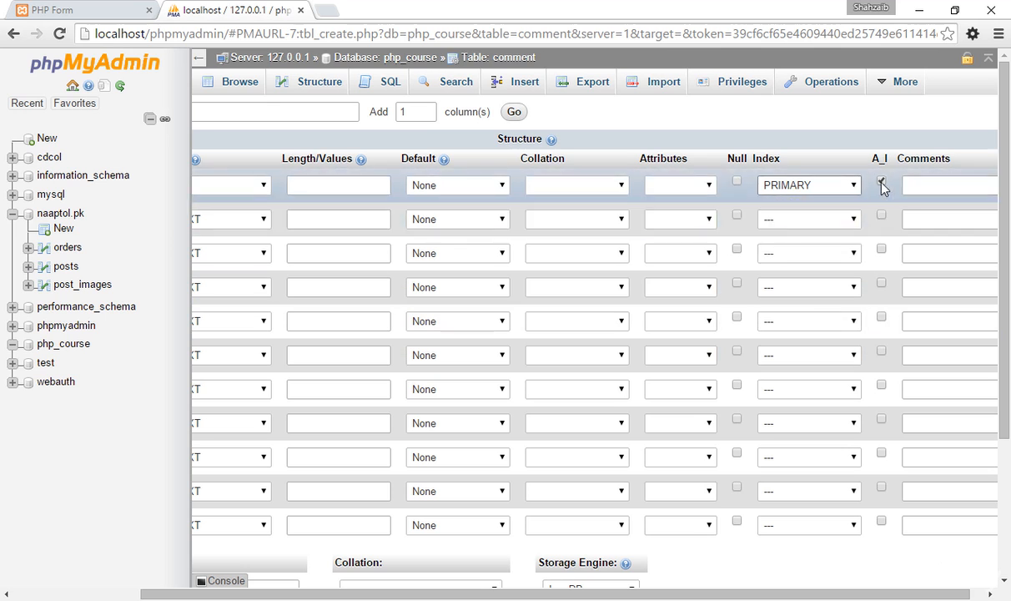
Step: Save the comments table definition to create the table in the php_course database
scroll(494, 338, "down", 3)
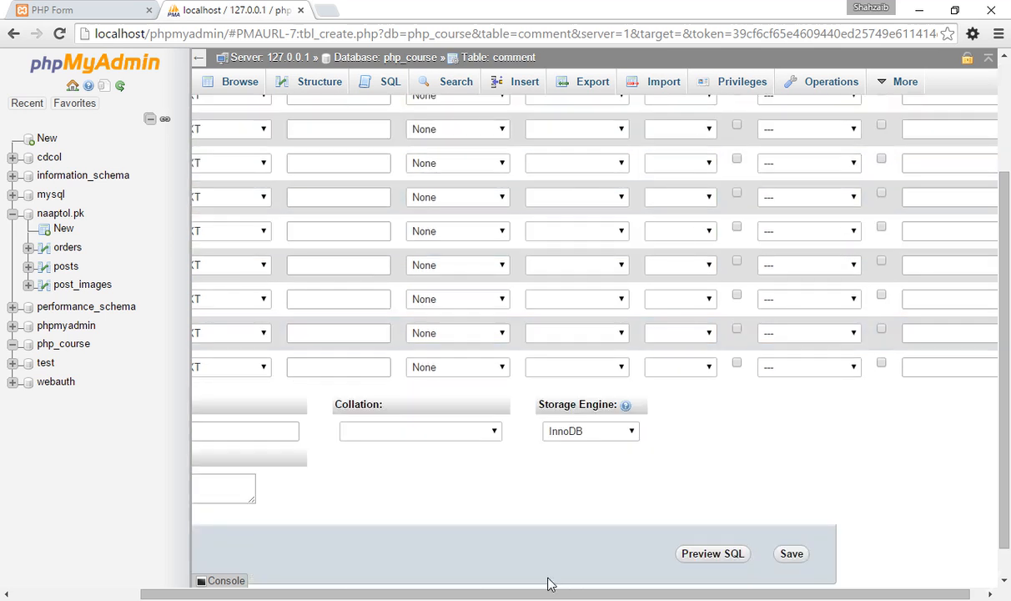
scroll(868, 553, "left", 4)
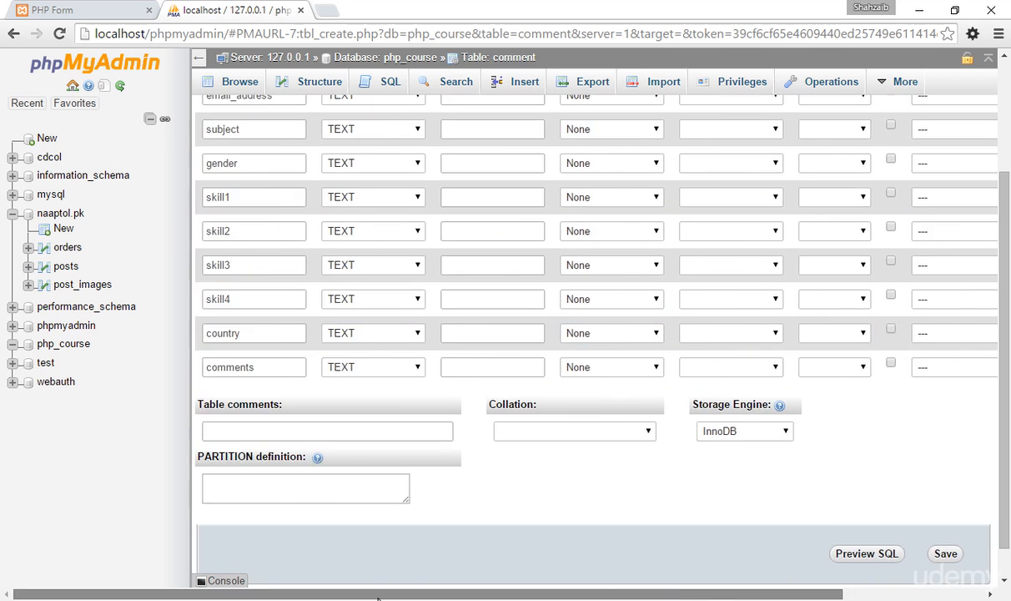
left_click(945, 554)
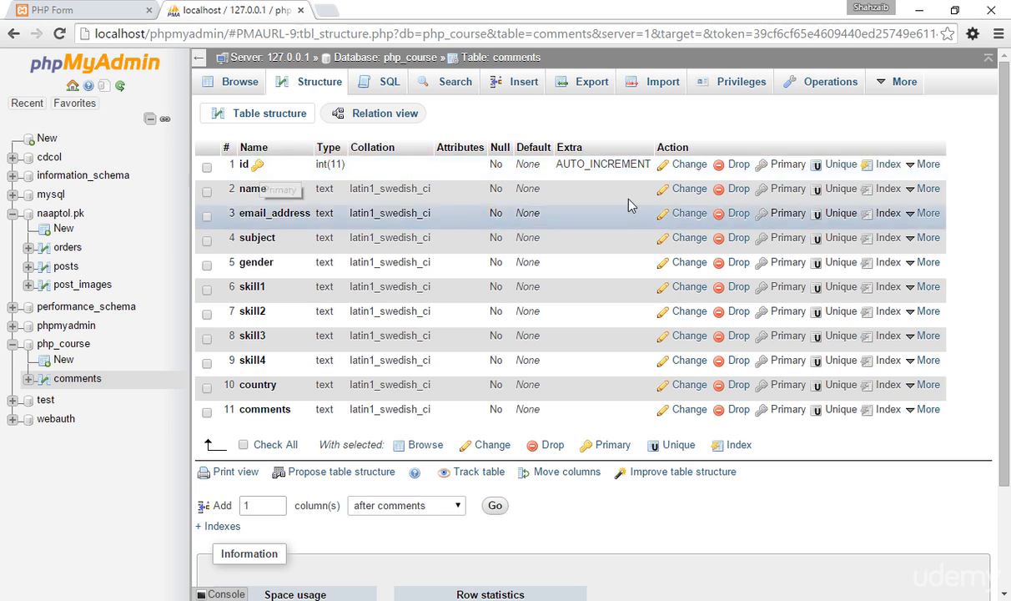
Step: Examine the id column's Extra attribute and type in the saved comments table structure
left_click_drag(582, 165, 640, 163)
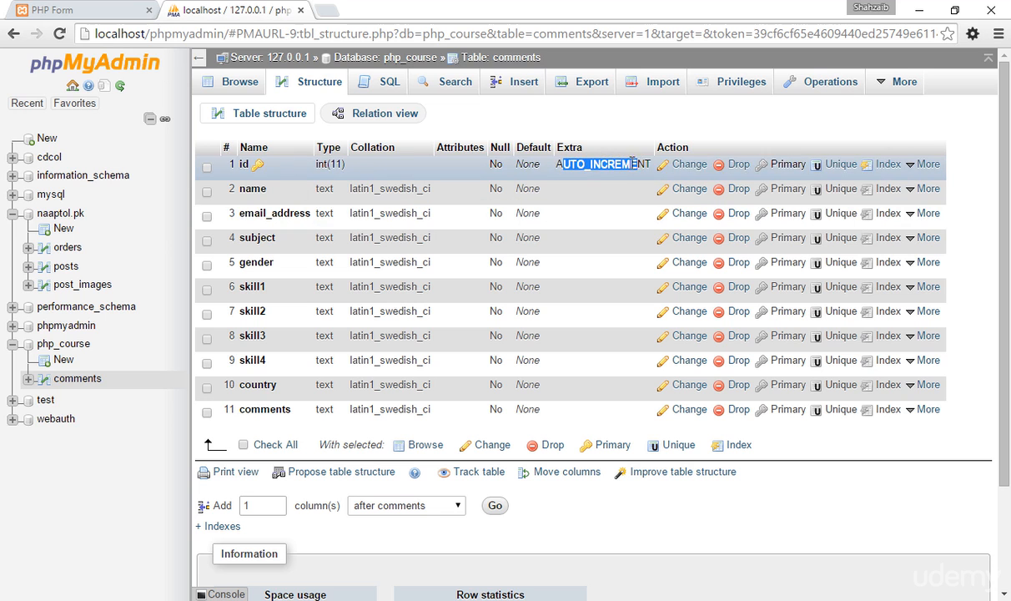
left_click(641, 164)
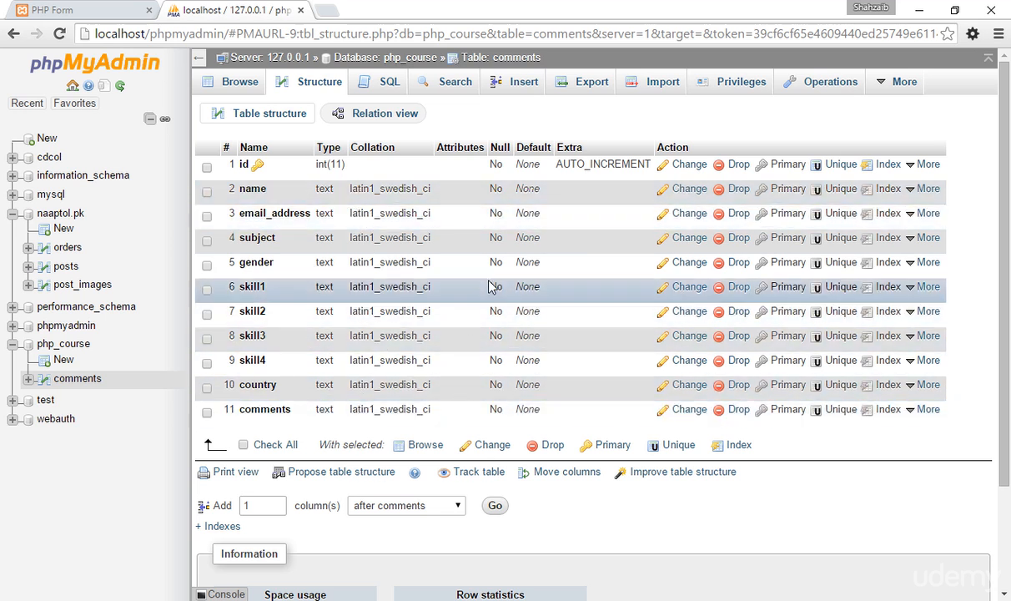
left_click_drag(336, 164, 325, 165)
left_click(334, 164)
Step: Browse the records of the comments table and read the query result message
left_click(219, 93)
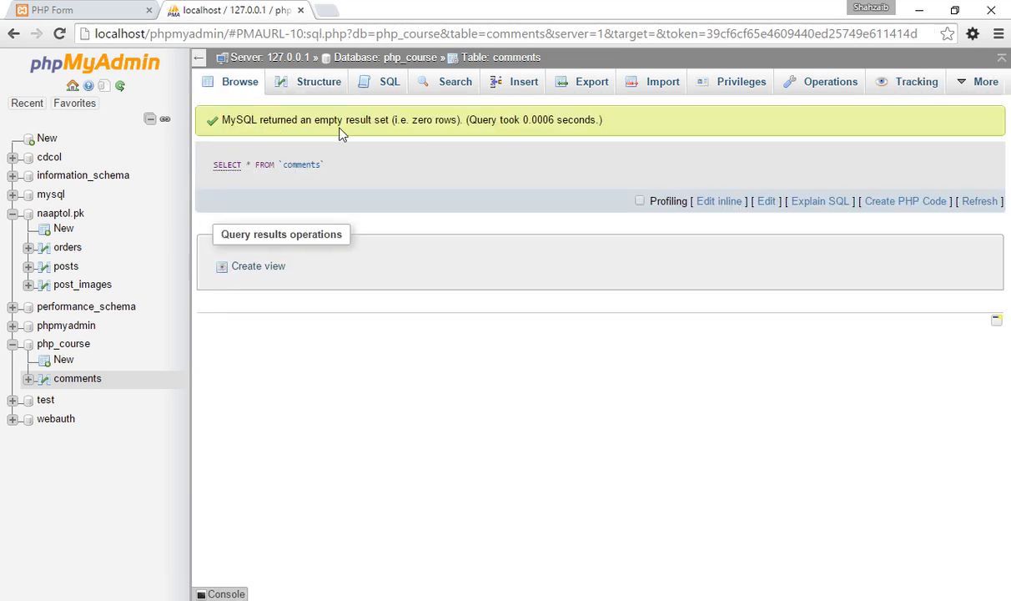
left_click_drag(458, 120, 404, 120)
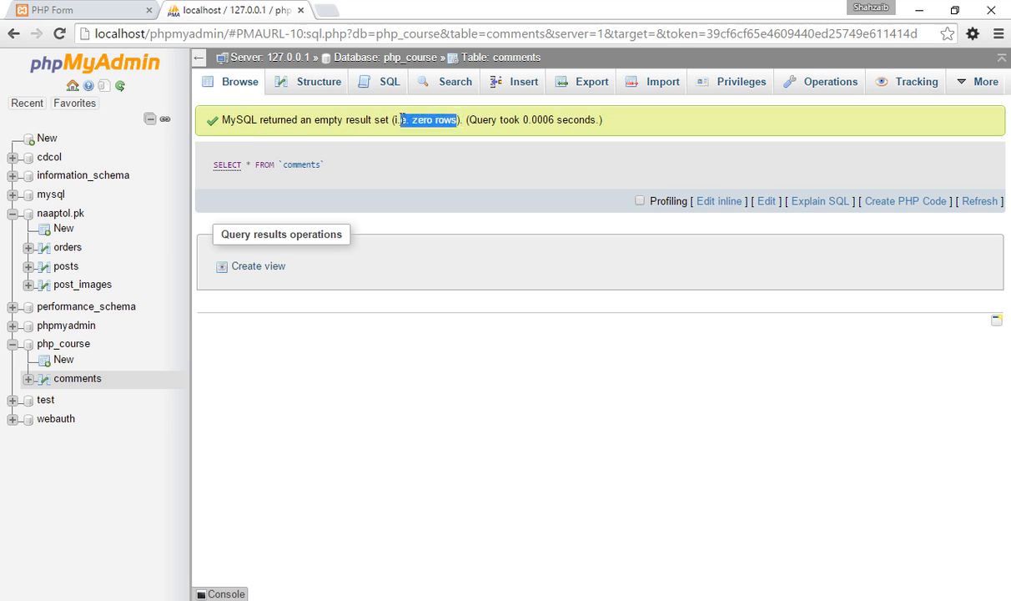
left_click(352, 121)
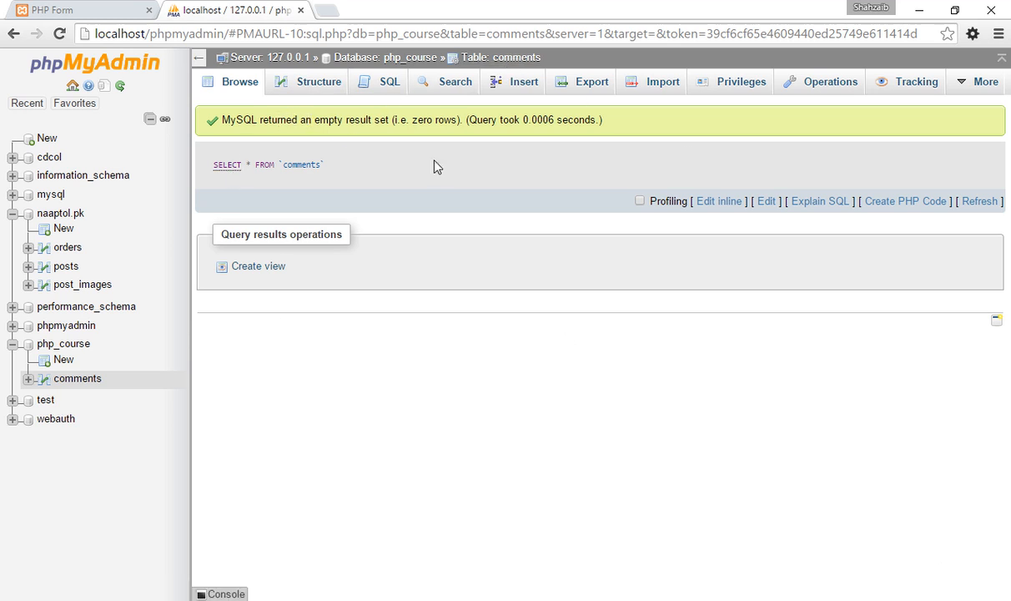
Step: Browse the rows of the orders table in the naaptol.pk database as an example of stored data
left_click(62, 249)
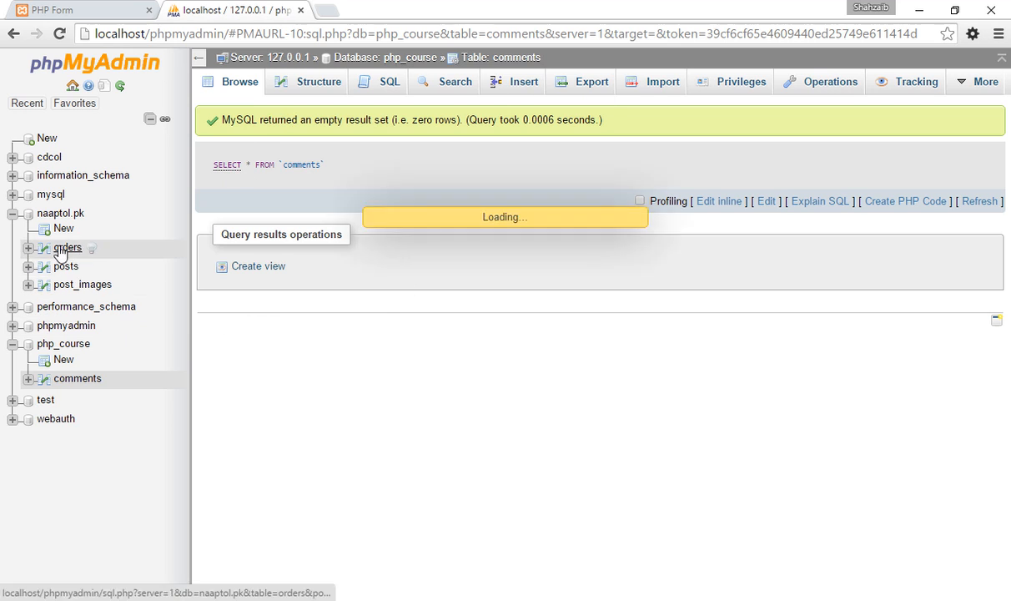
scroll(203, 192, "down", 1)
scroll(207, 126, "up", 1)
left_click(369, 58)
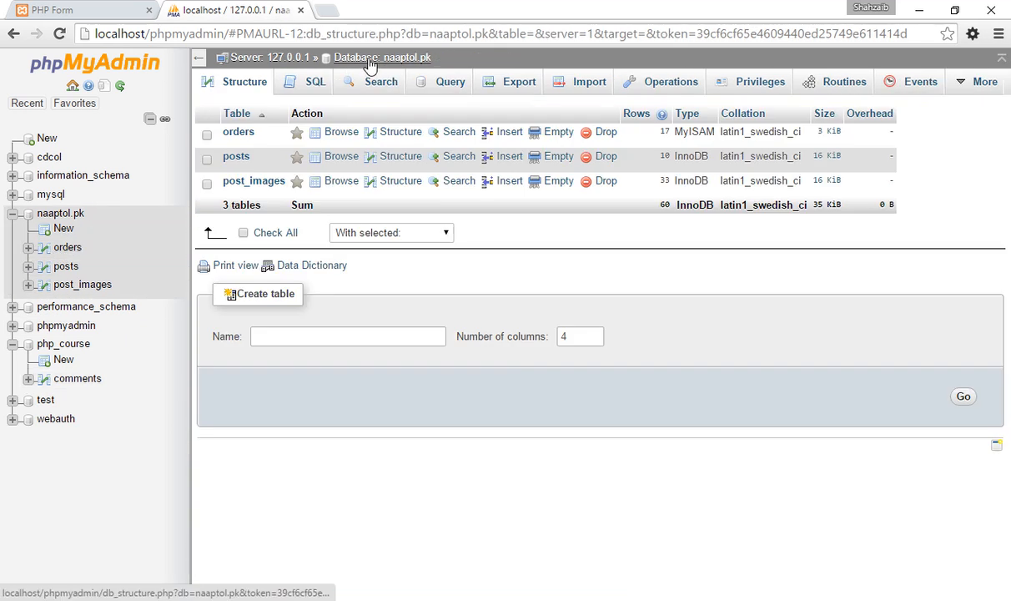
left_click(236, 133)
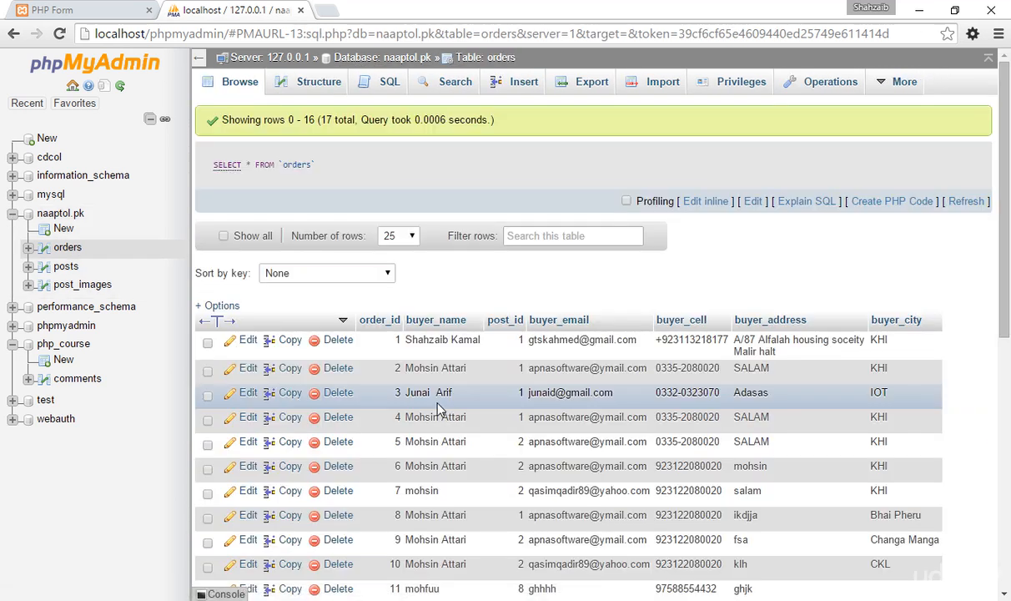
scroll(429, 396, "down", 3)
scroll(432, 407, "down", 4)
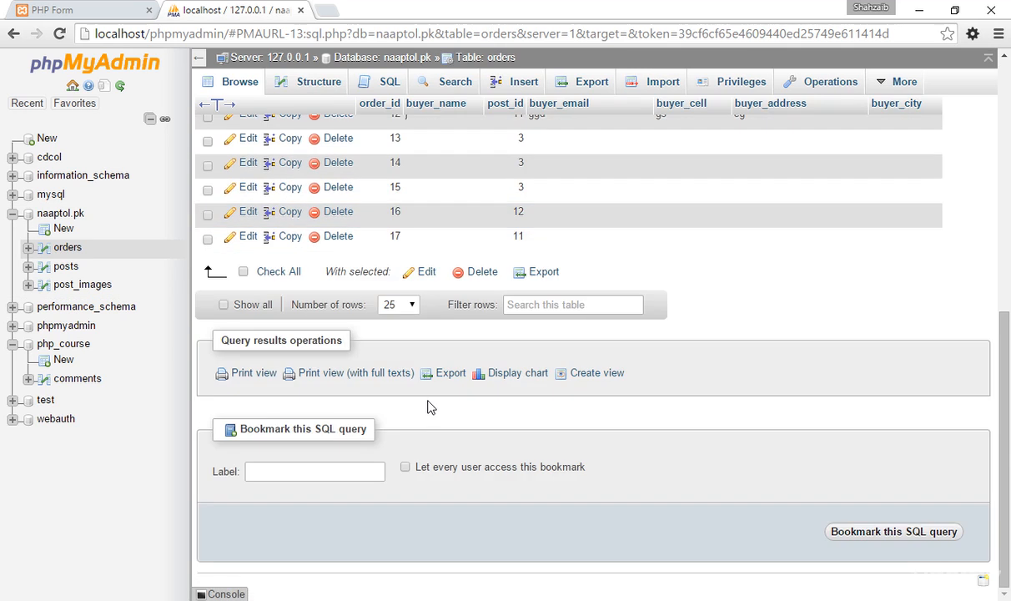
scroll(429, 406, "up", 1)
Step: Browse the rows of the posts table in the naaptol.pk database
left_click(367, 57)
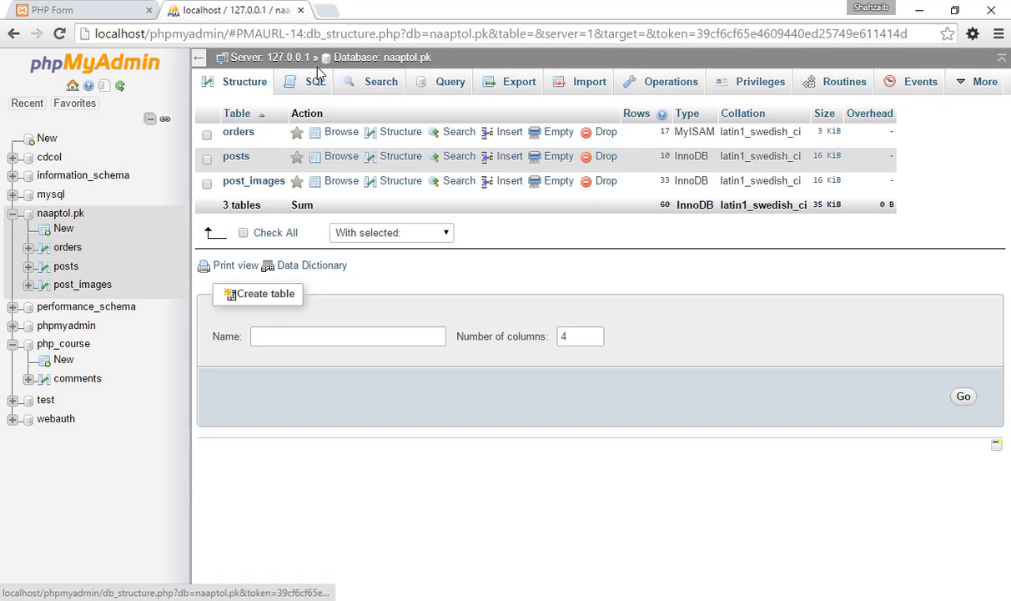
left_click(236, 159)
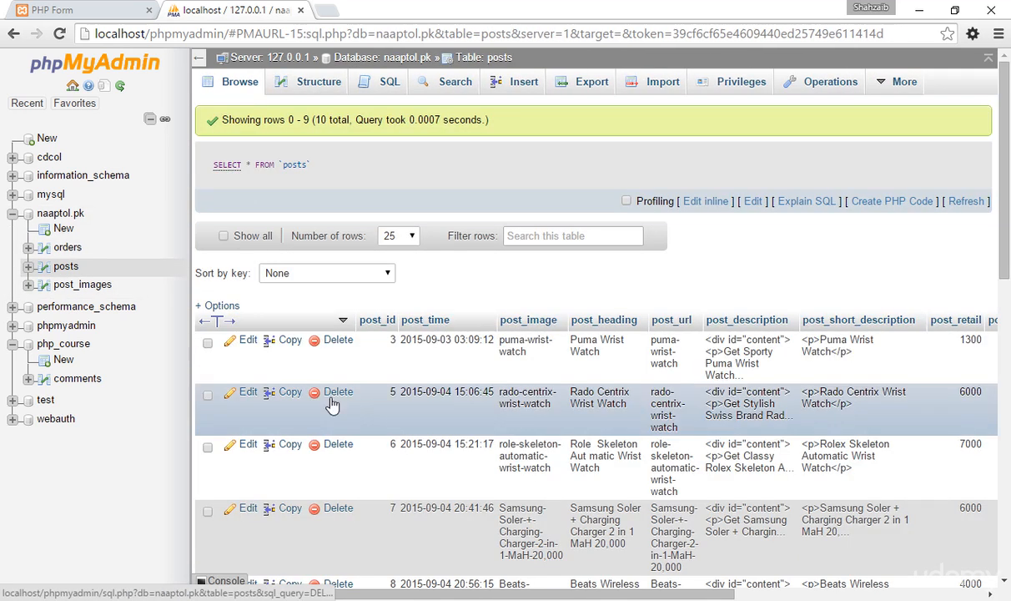
scroll(334, 372, "down", 1)
scroll(468, 380, "down", 2)
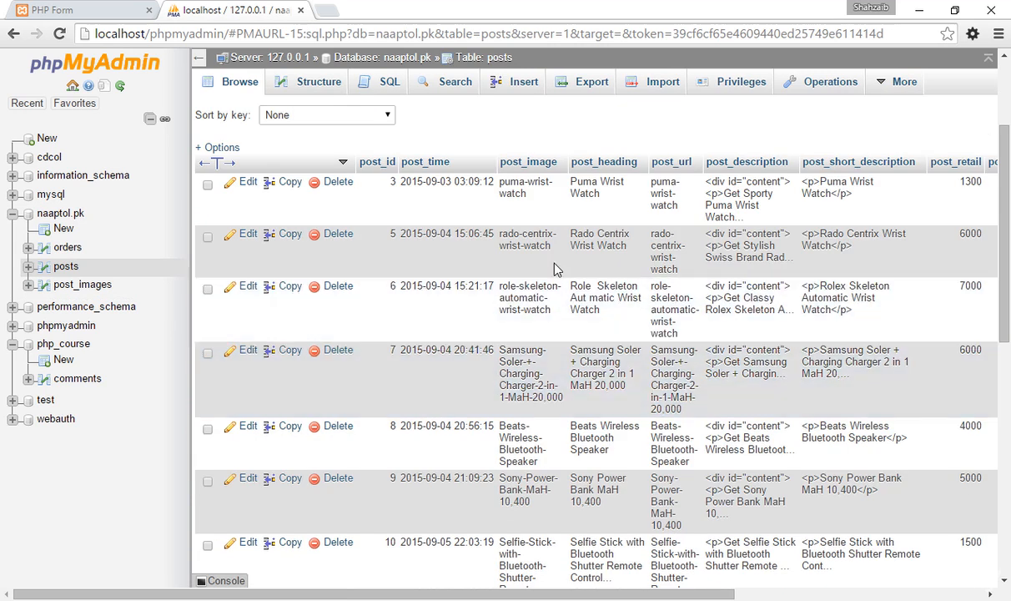
scroll(551, 275, "up", 1)
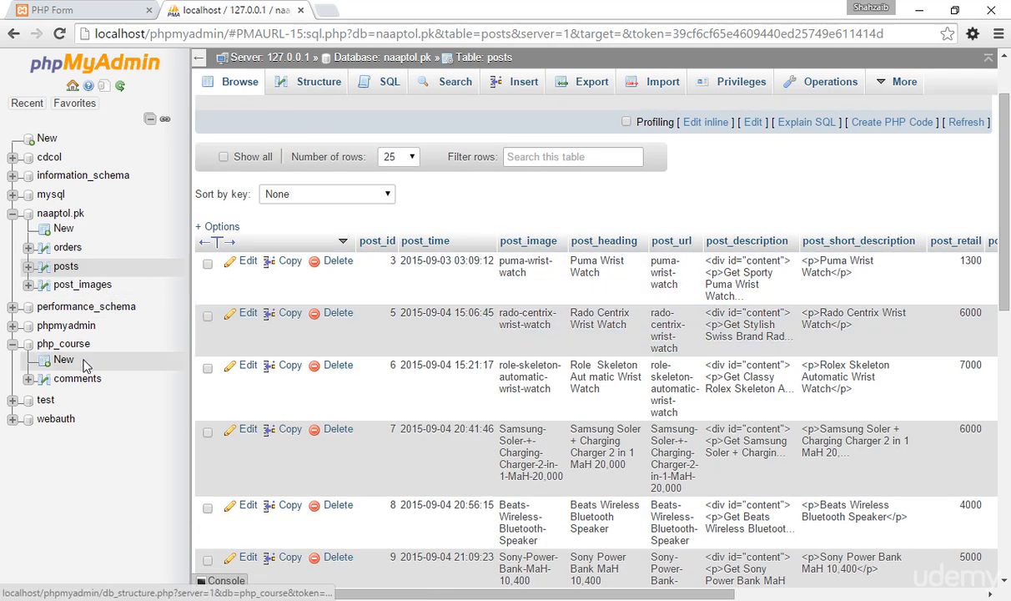
Step: Return to the php_course database and open its comments table for browsing
left_click(79, 343)
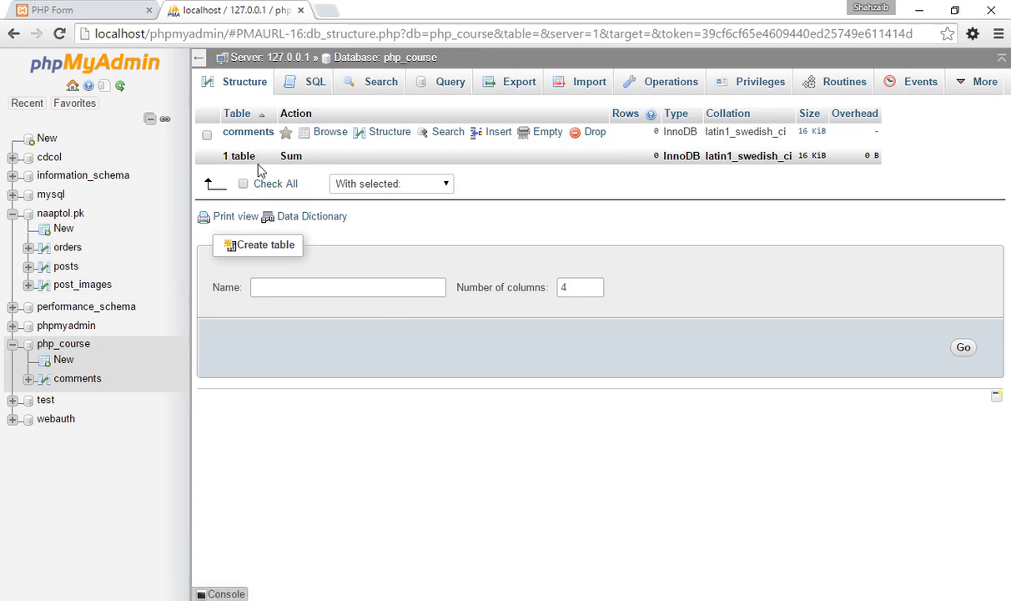
left_click(238, 133)
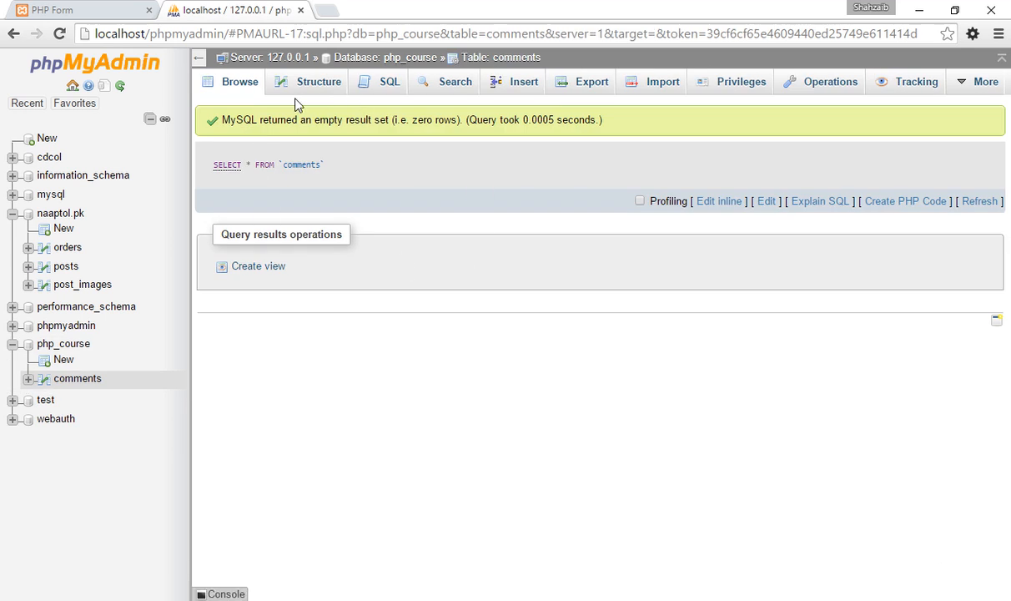